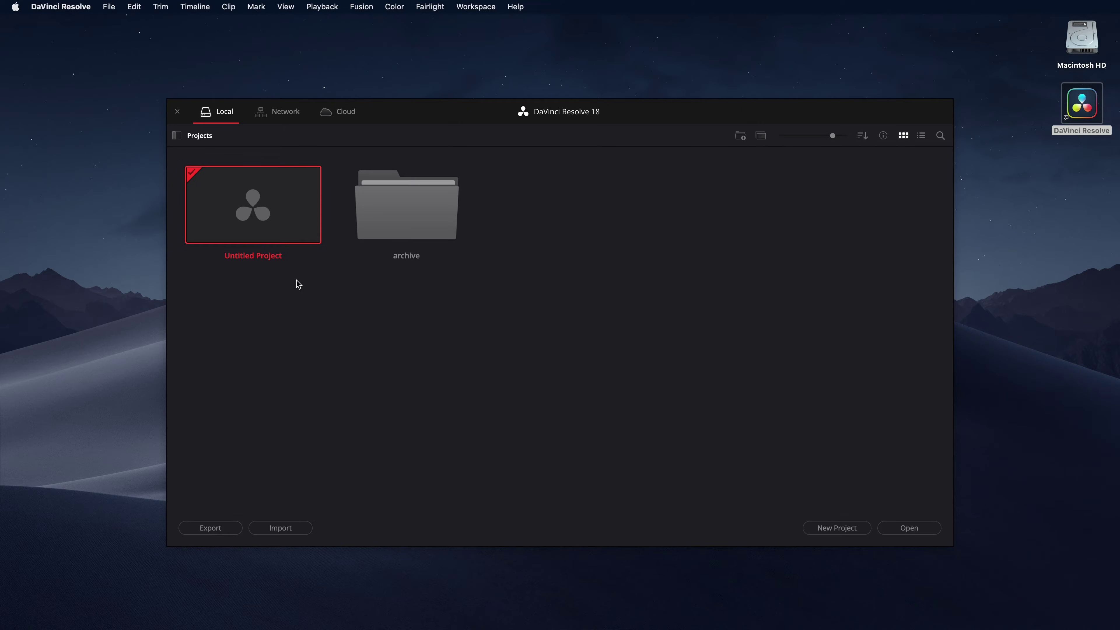
- Create a new project named Video_Tutorials from the Project Manager
click(851, 529)
text(Video_)
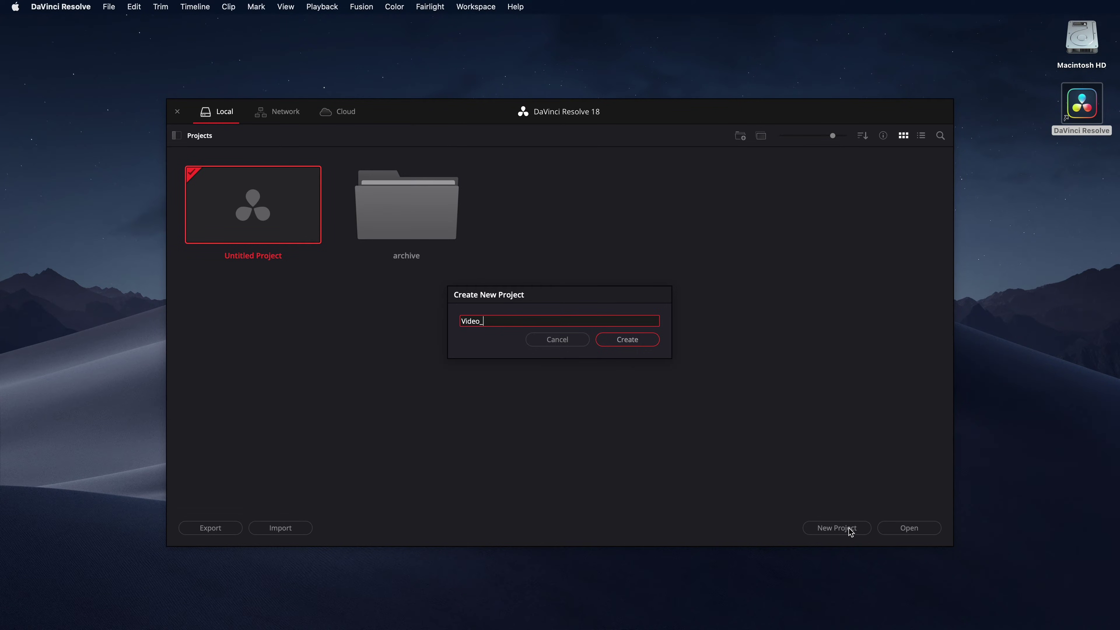
text(Tutorials)
key(Return)
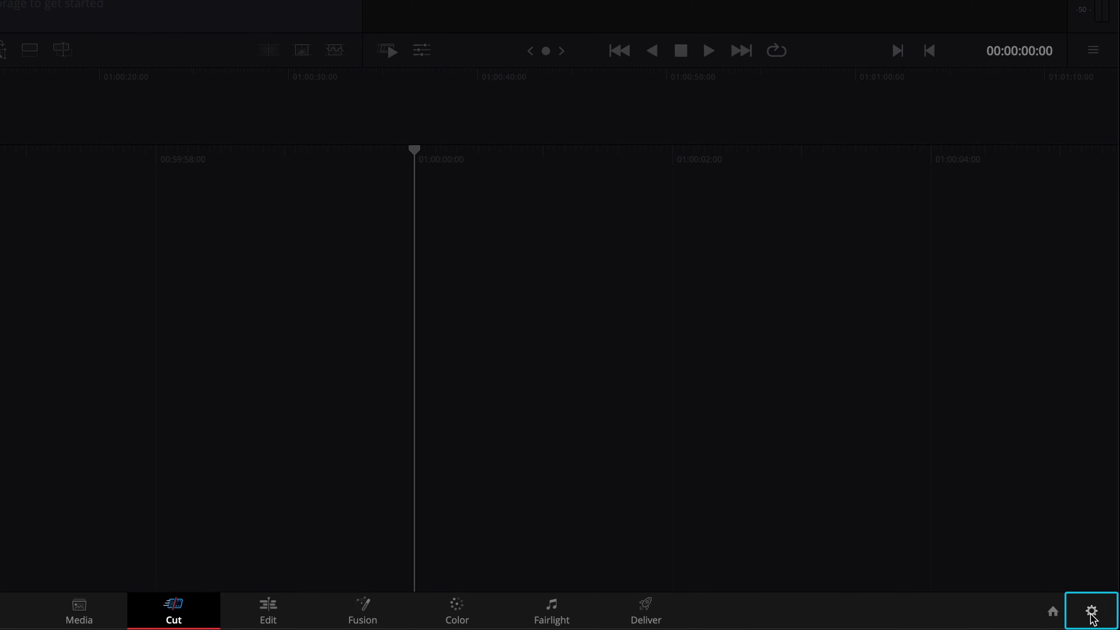
- In Project Settings, set the timeline resolution to 3840 x 2160 Ultra HD and frame rate to 23.976
click(1091, 614)
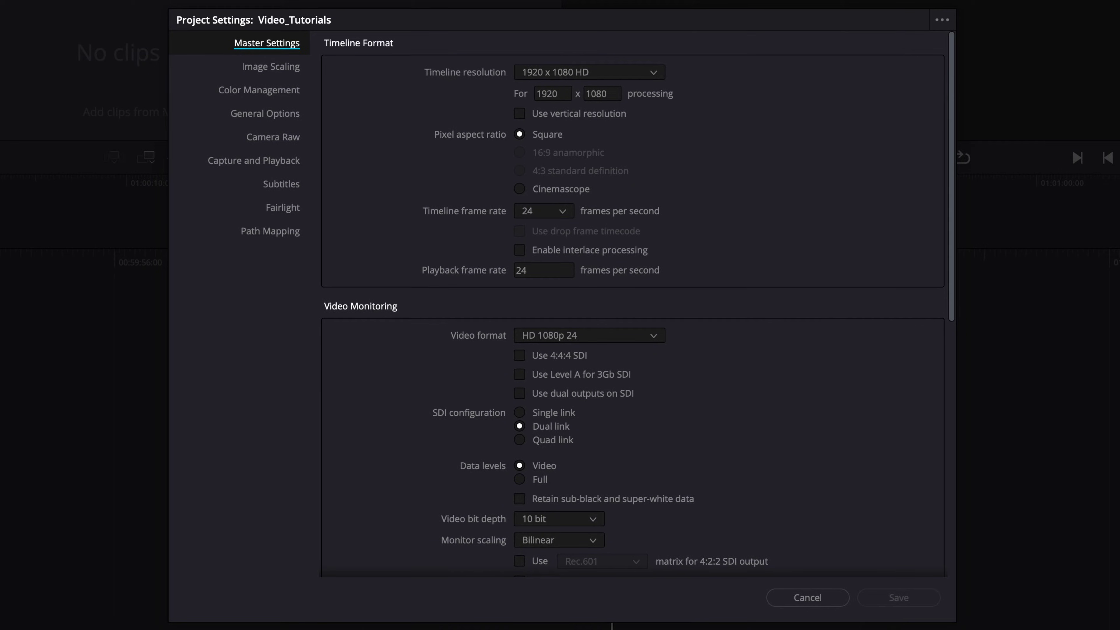
click(656, 76)
scroll(617, 146, down, 3)
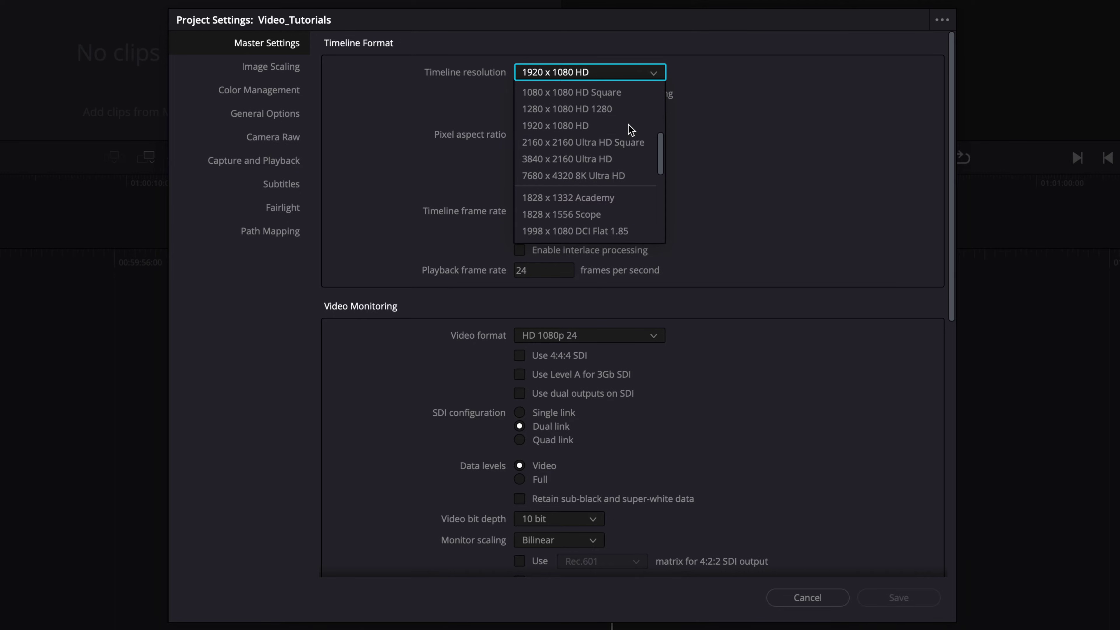
click(622, 157)
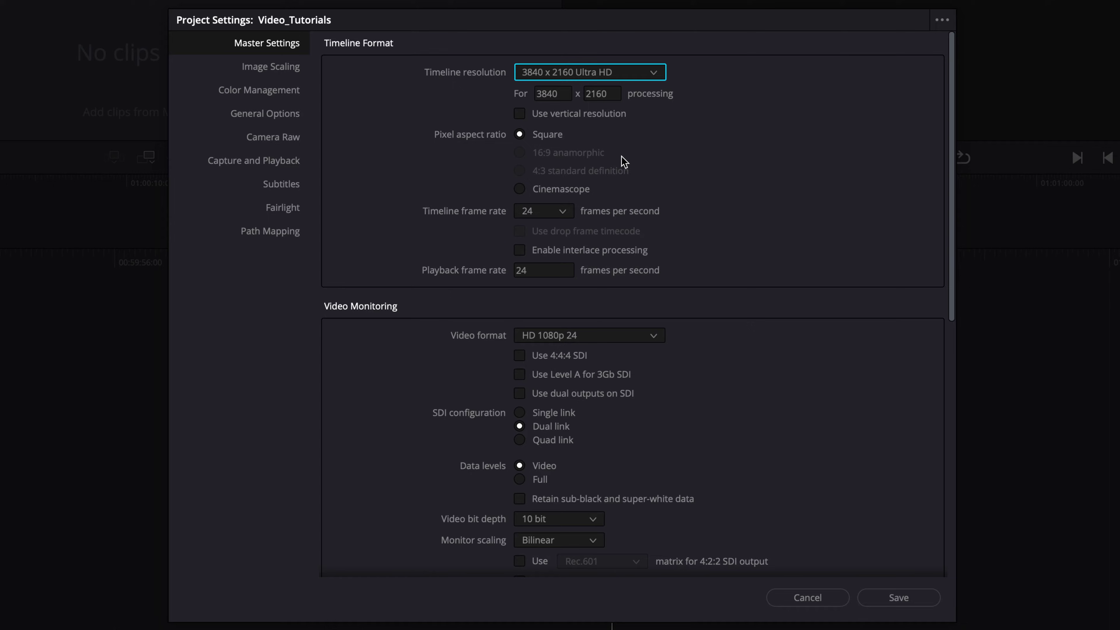
click(565, 212)
click(556, 265)
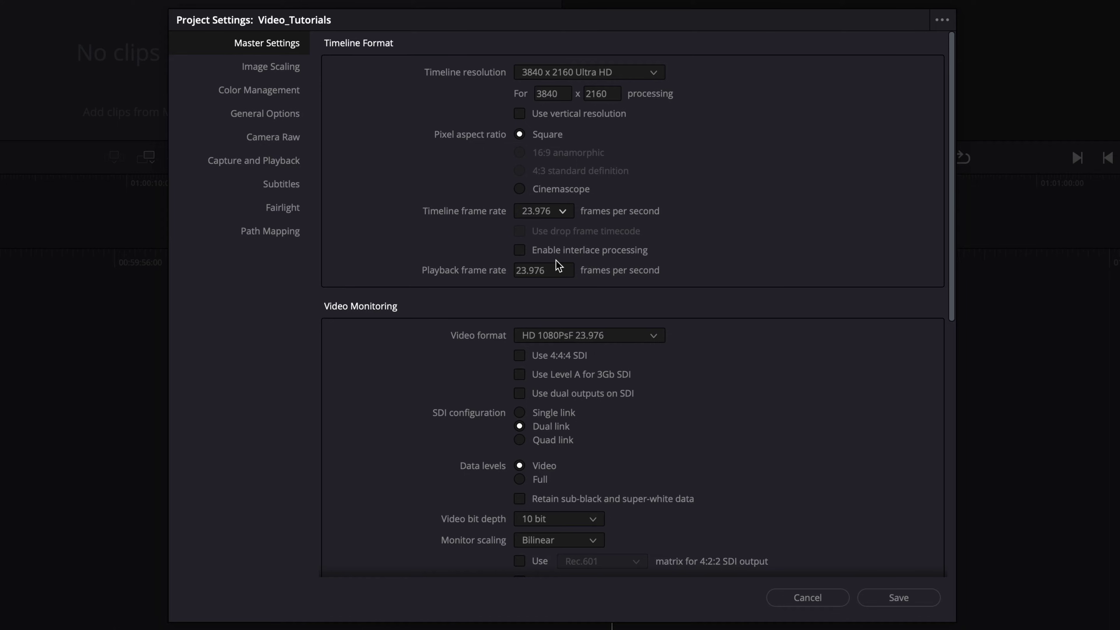
click(298, 71)
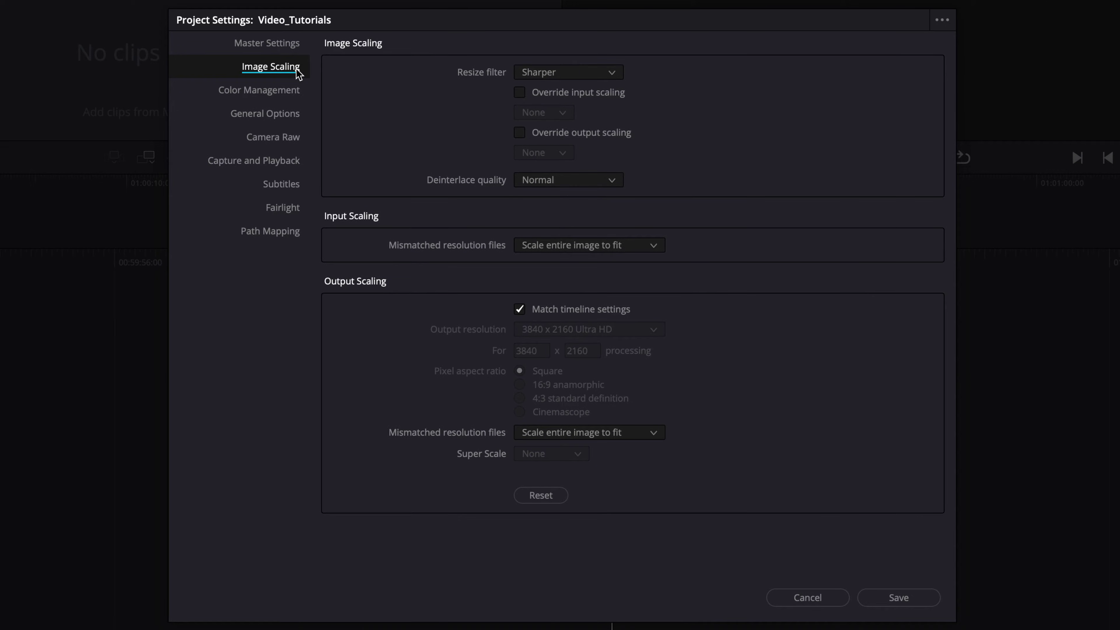
click(626, 313)
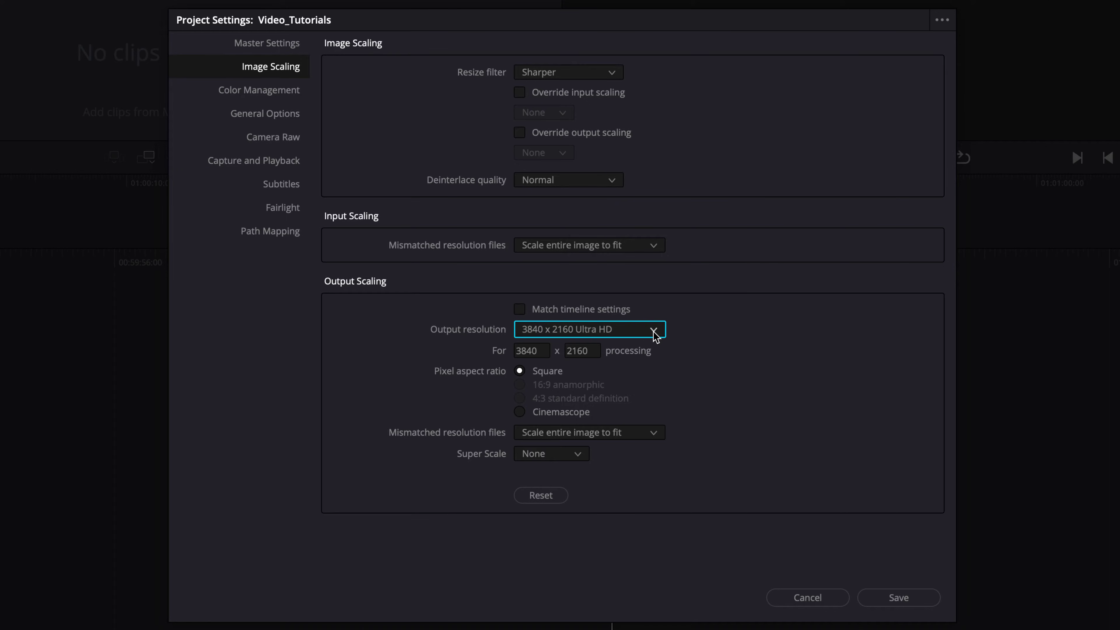
click(619, 313)
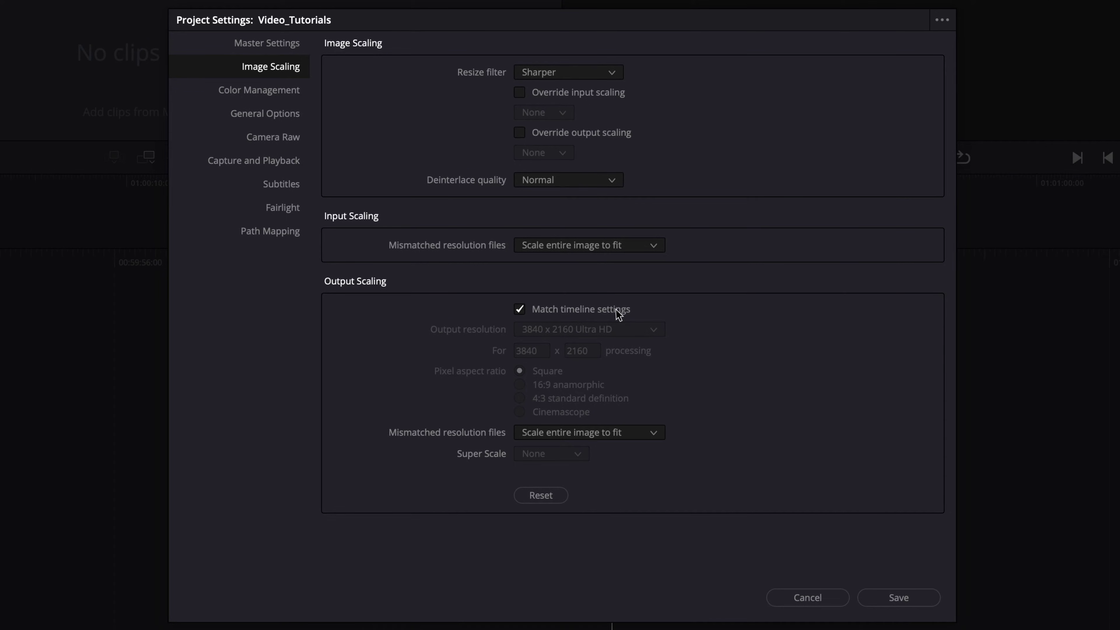
- Set the video monitoring format to UHD 2160p 23.976
click(269, 49)
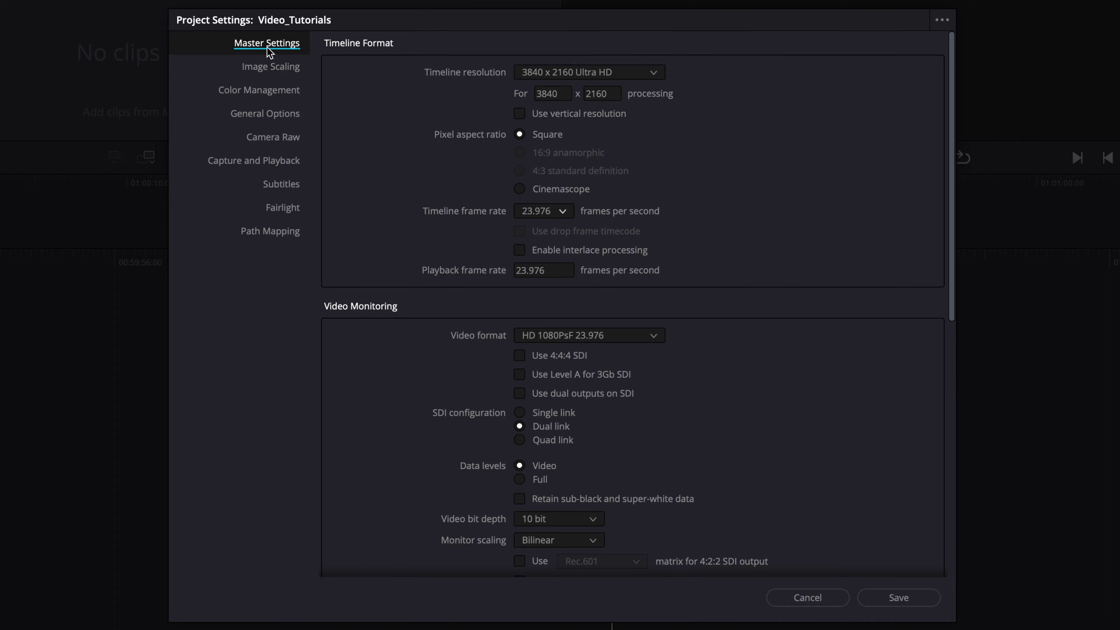
click(654, 334)
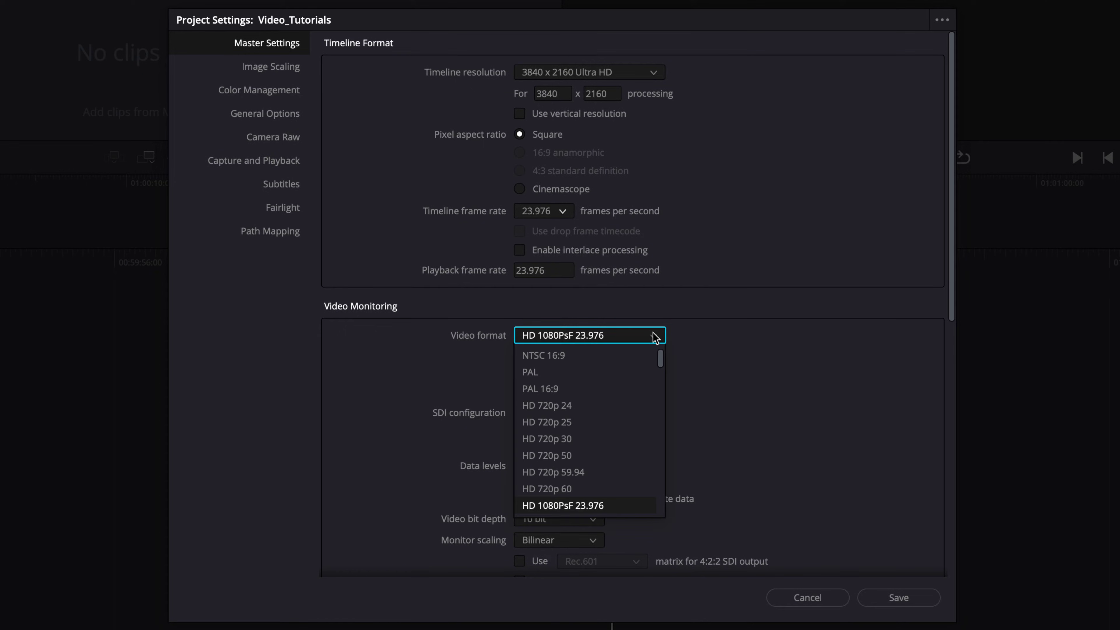
scroll(628, 389, down, 10)
scroll(630, 389, down, 3)
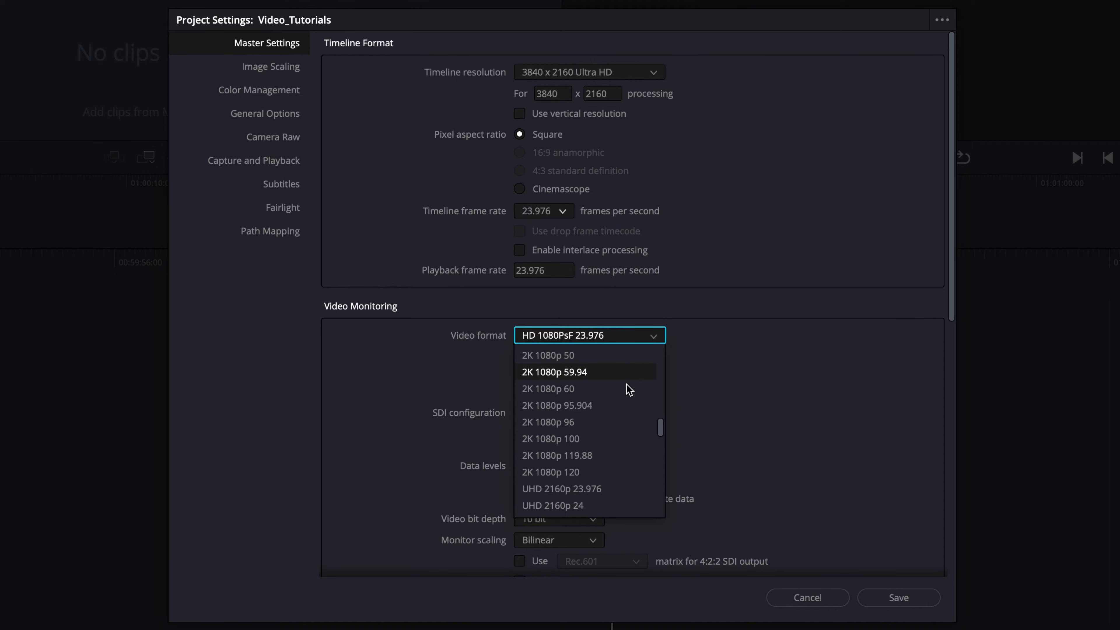
click(635, 460)
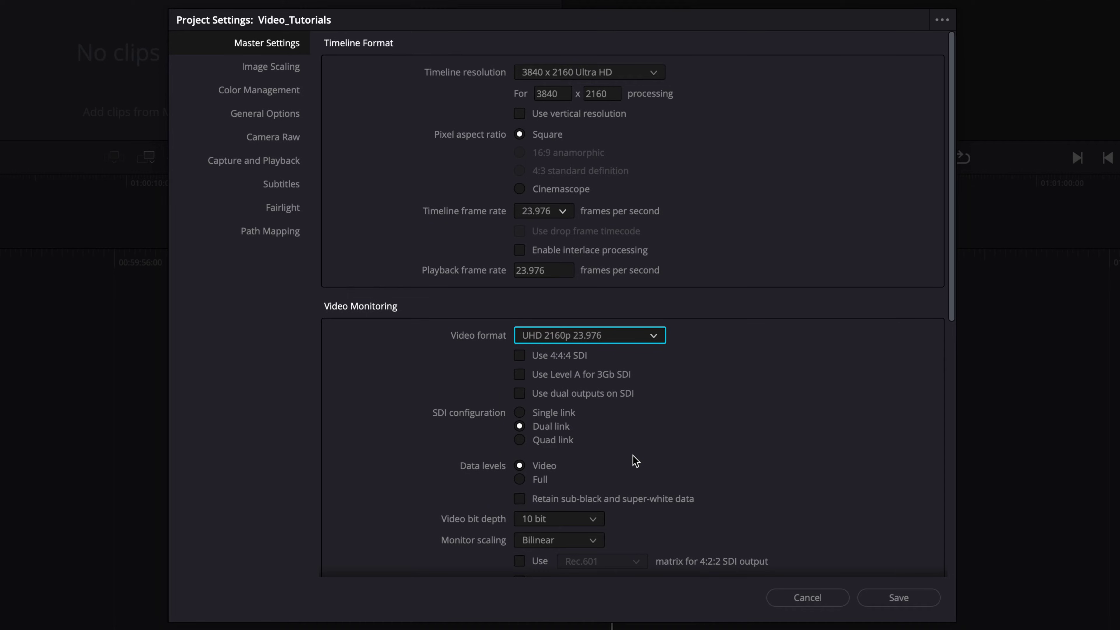
- Enable 4:4:4 SDI output with single-link configuration and full data levels
key(Tab)
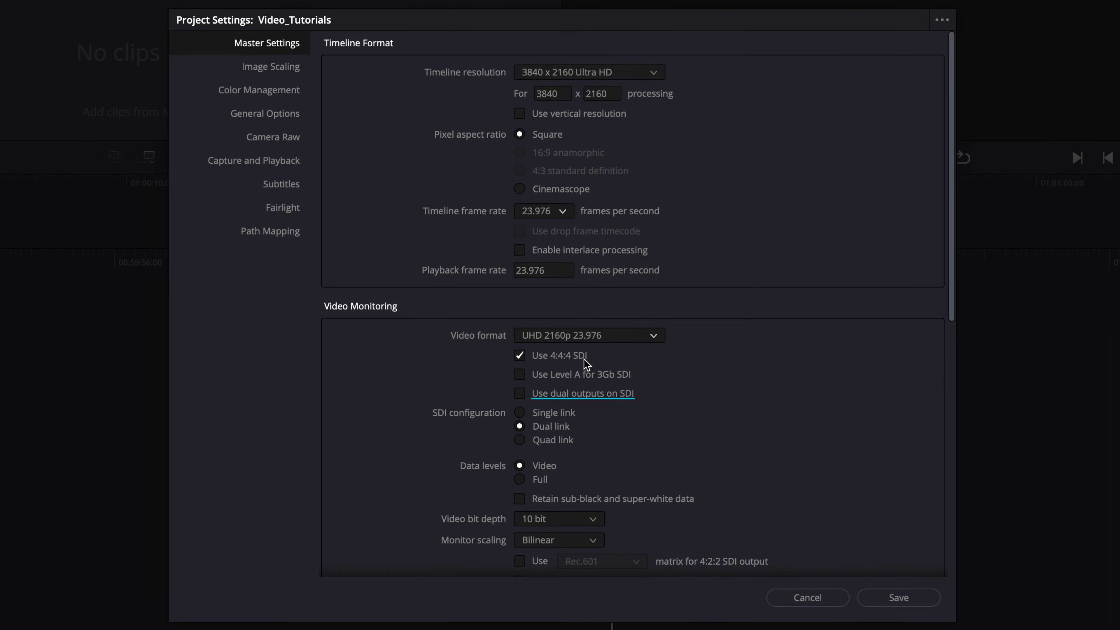
click(627, 399)
click(627, 399)
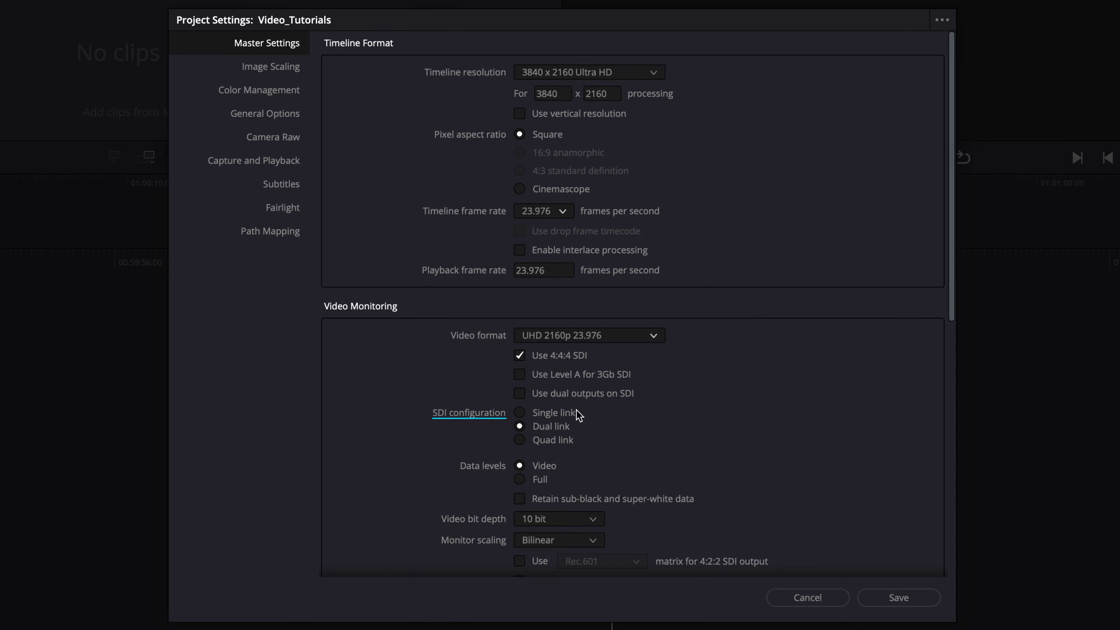
click(568, 415)
click(551, 481)
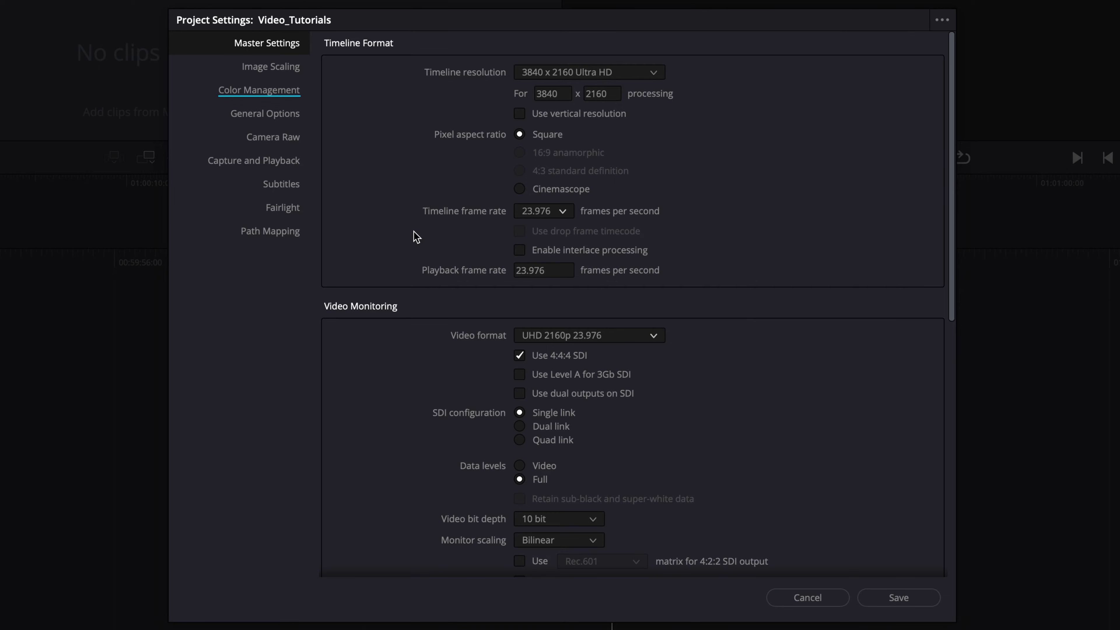
- In Color Management, choose ACEScct color science with ACES version 1.3
click(286, 91)
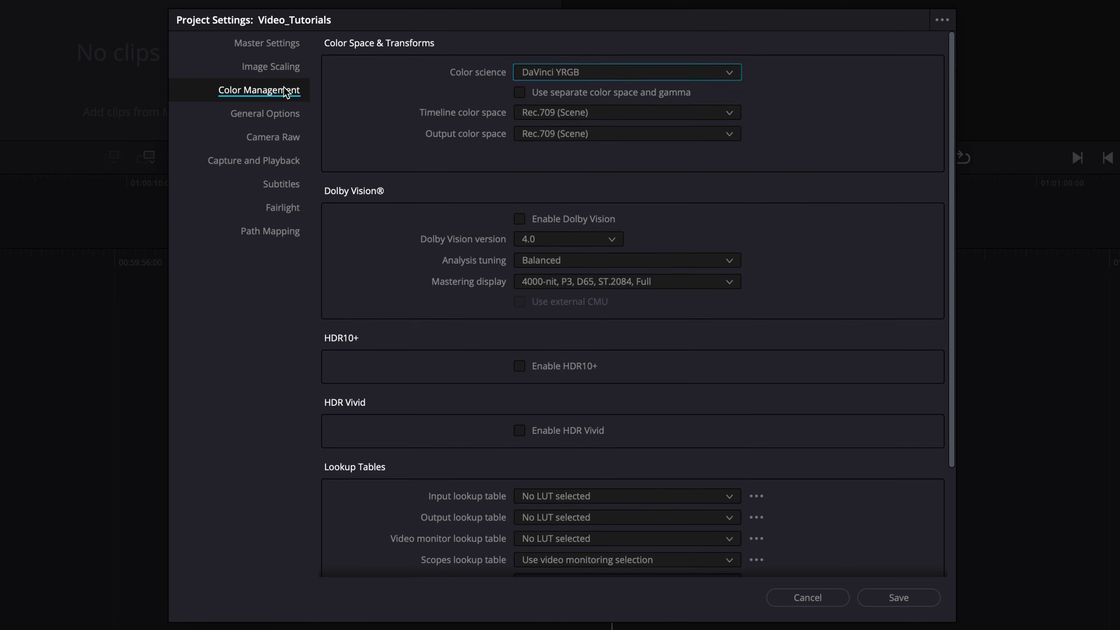
click(731, 74)
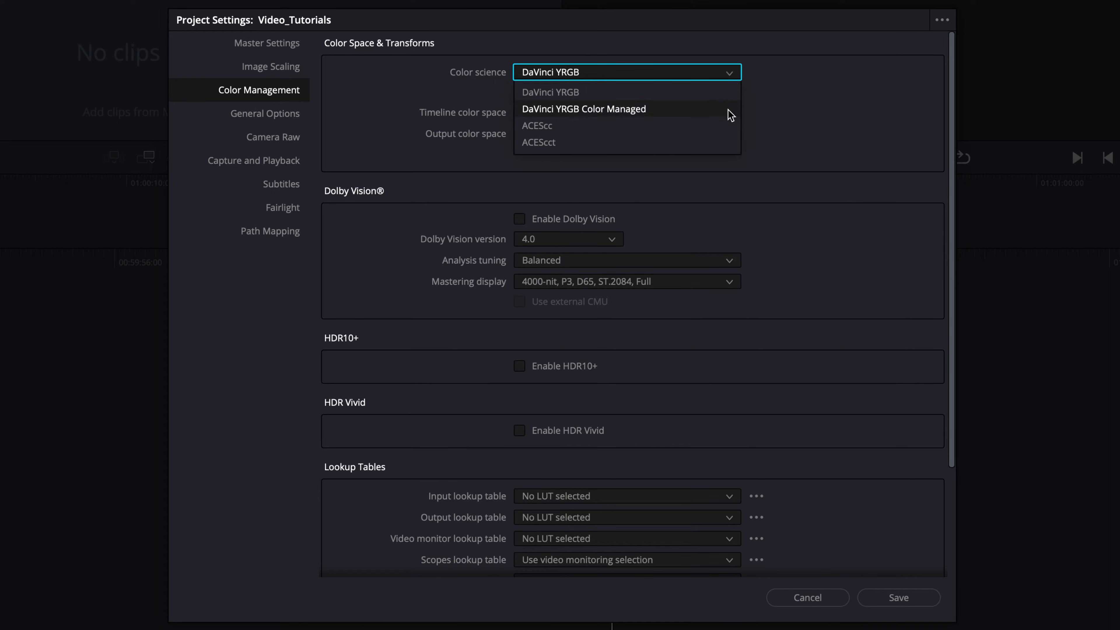
click(725, 143)
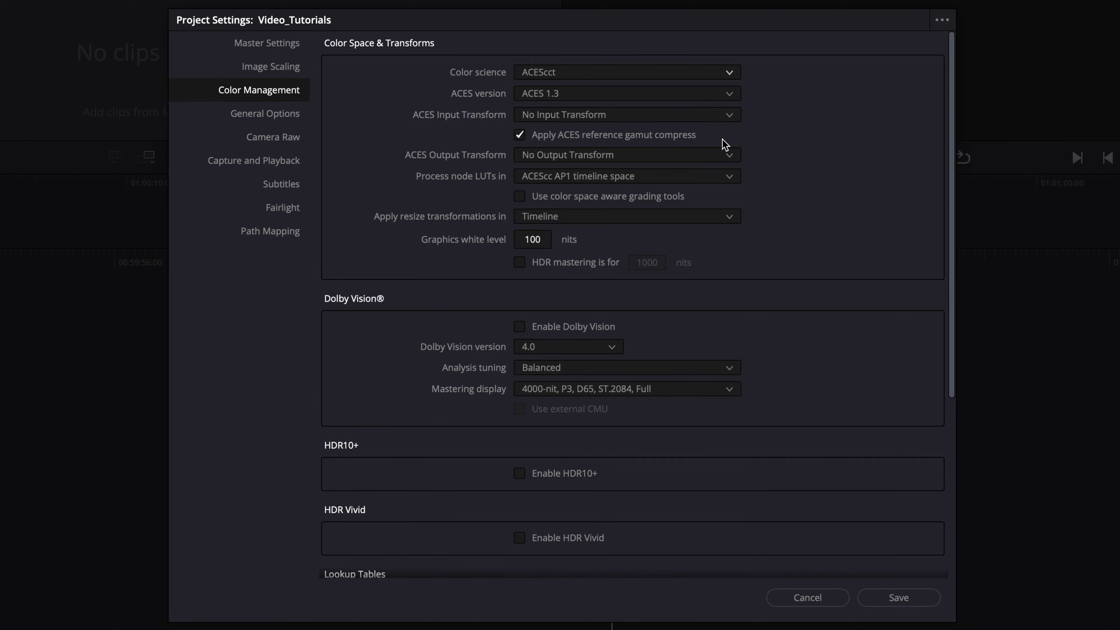
click(734, 99)
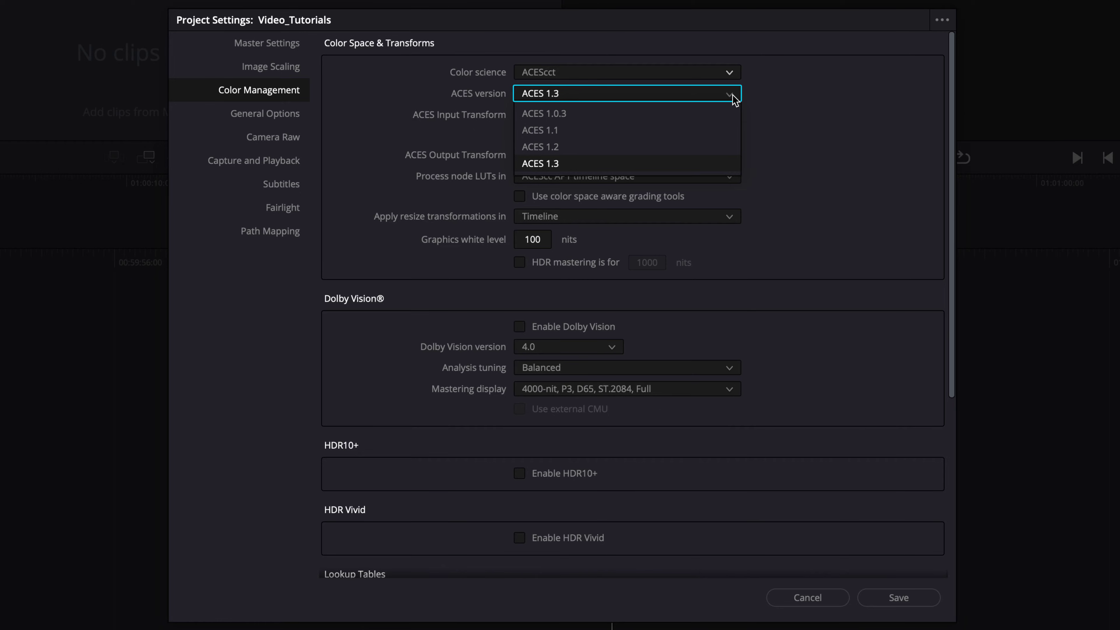
click(715, 166)
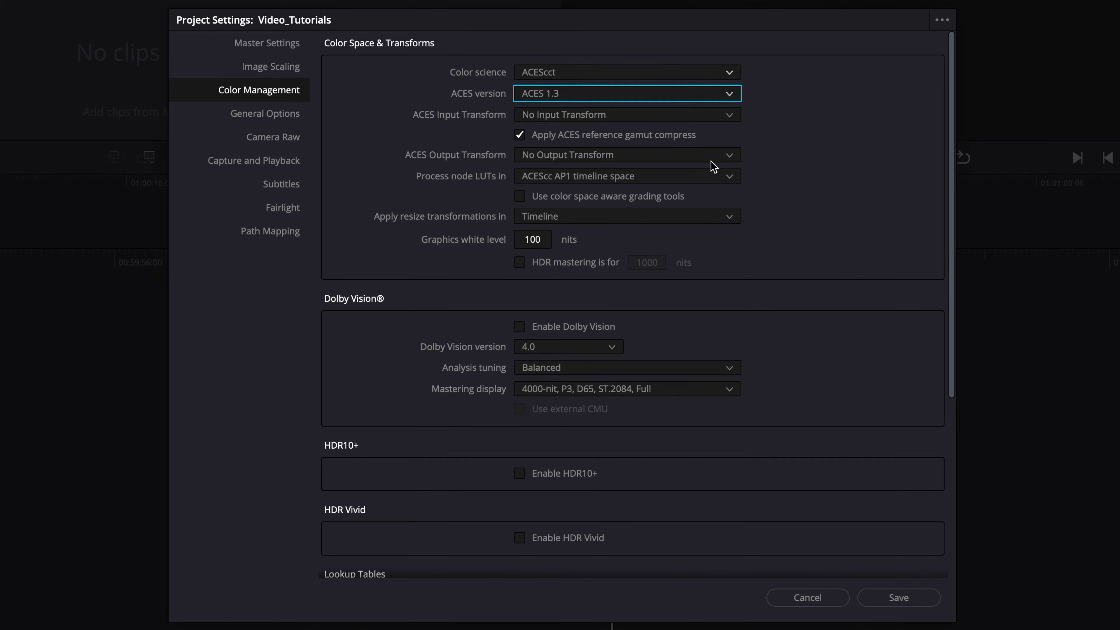
key(Tab)
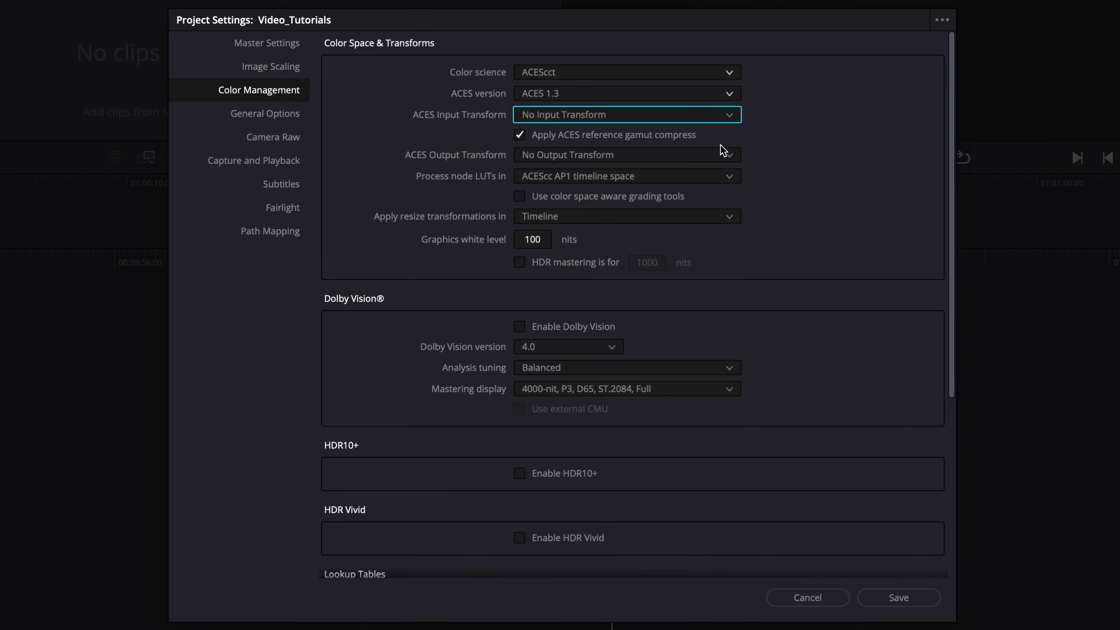
- Set the ACES input transform to ARRI LogC3 and output to P3-D65 ST2084 (1000 nits)
click(730, 117)
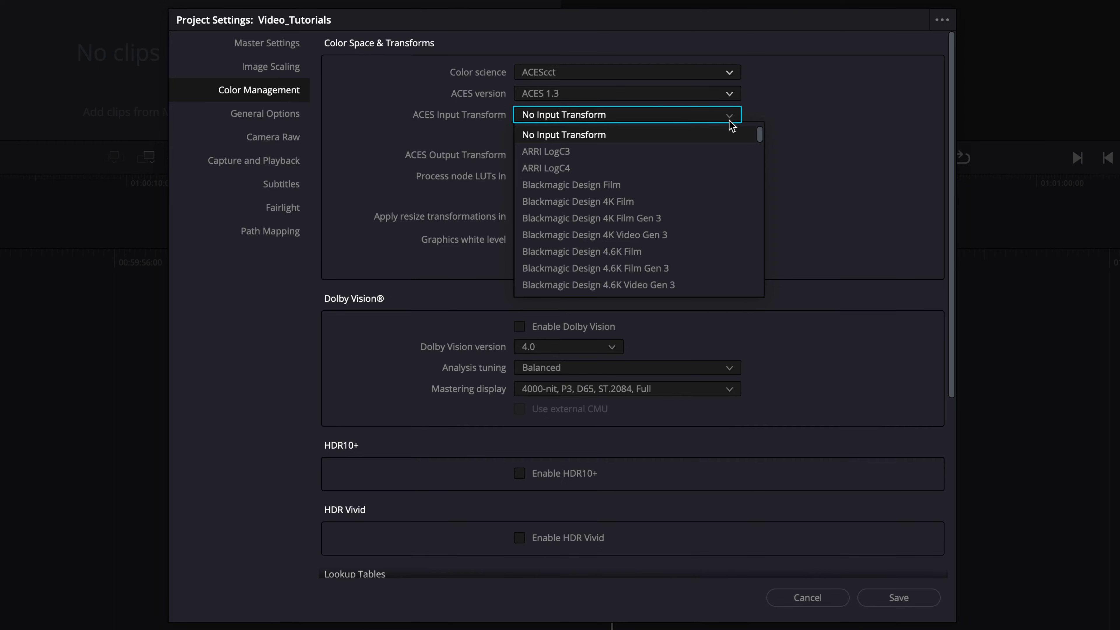
click(747, 158)
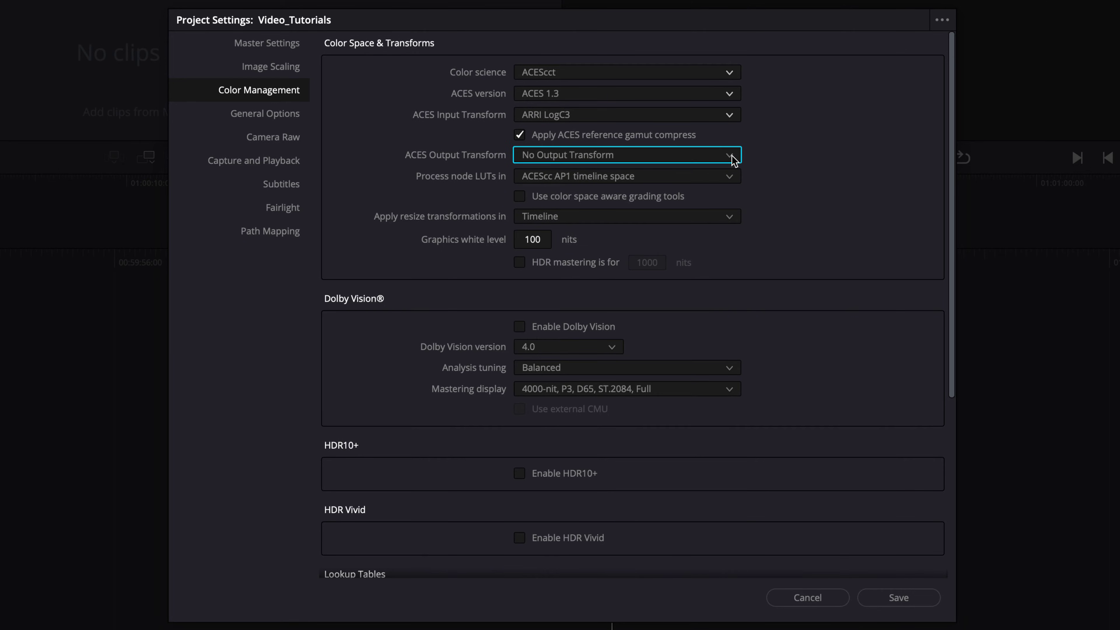
click(734, 161)
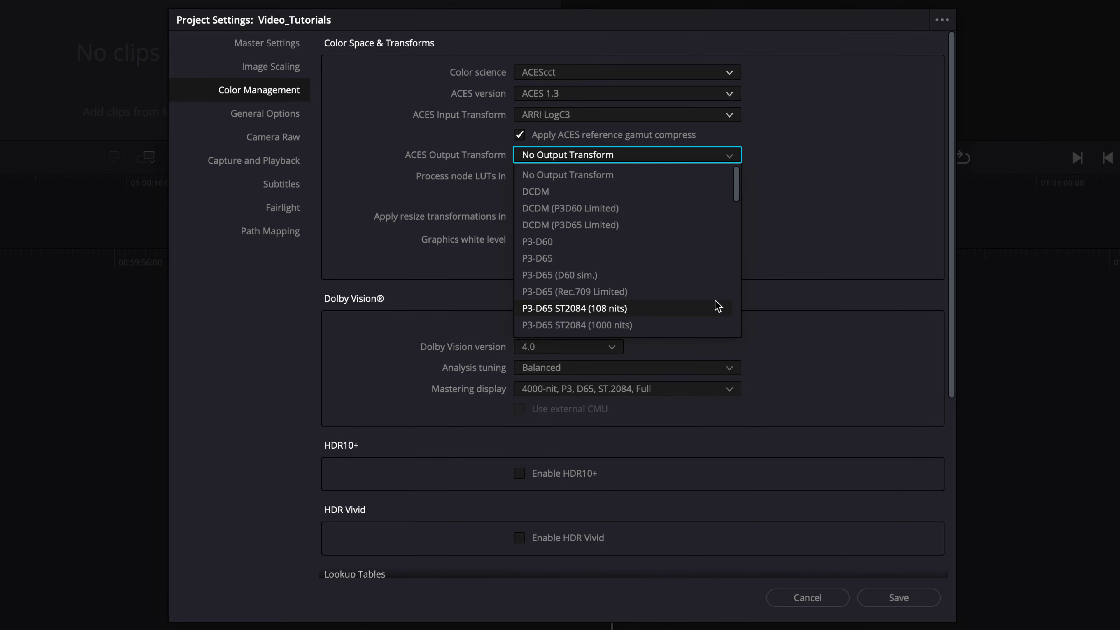
scroll(718, 305, down, 1)
scroll(717, 306, down, 1)
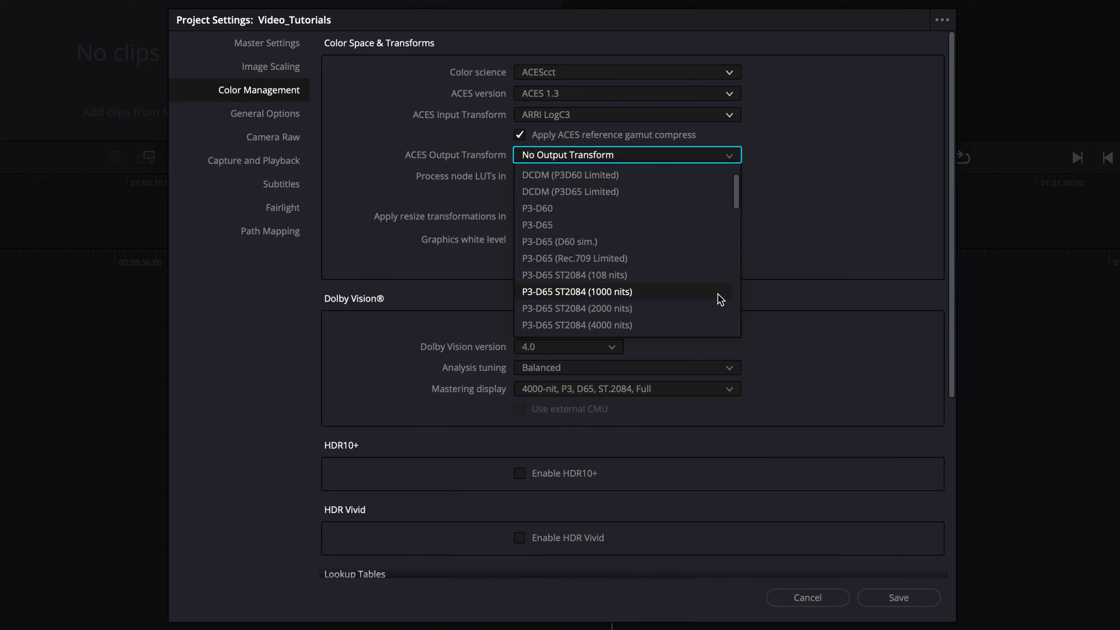
click(720, 292)
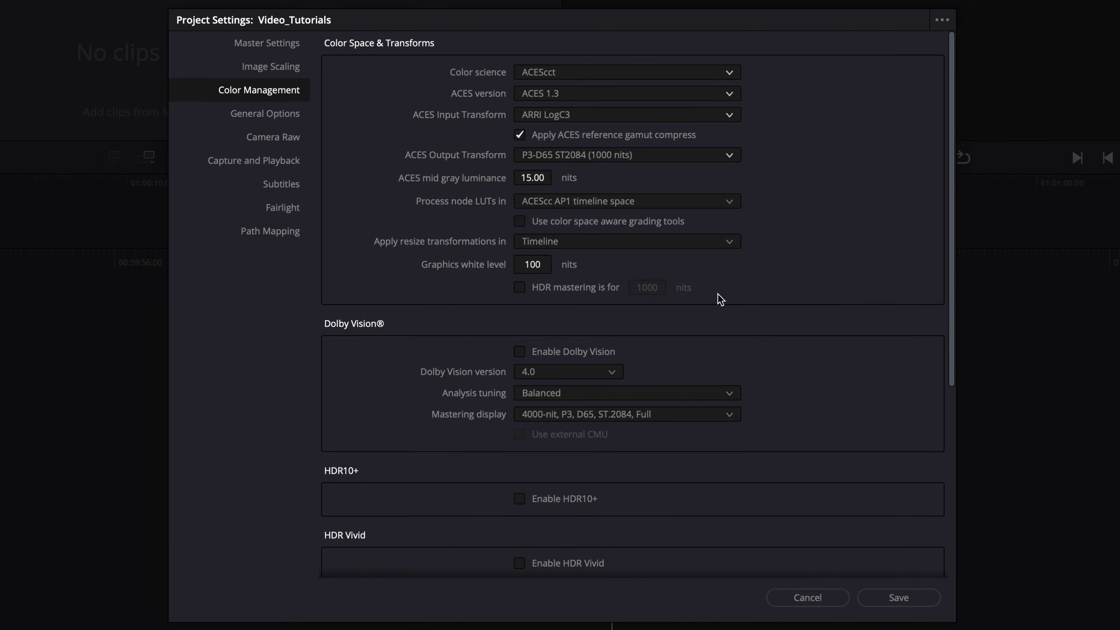
- Keep resize transformations applied in Timeline
key(Tab)
key(Tab)
click(729, 246)
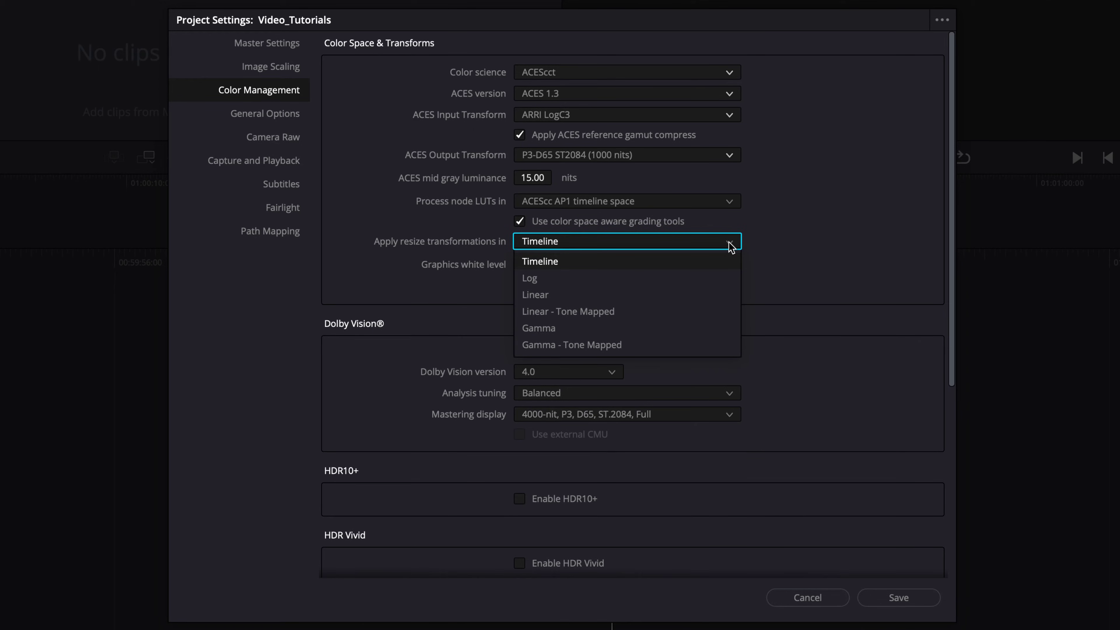
click(730, 245)
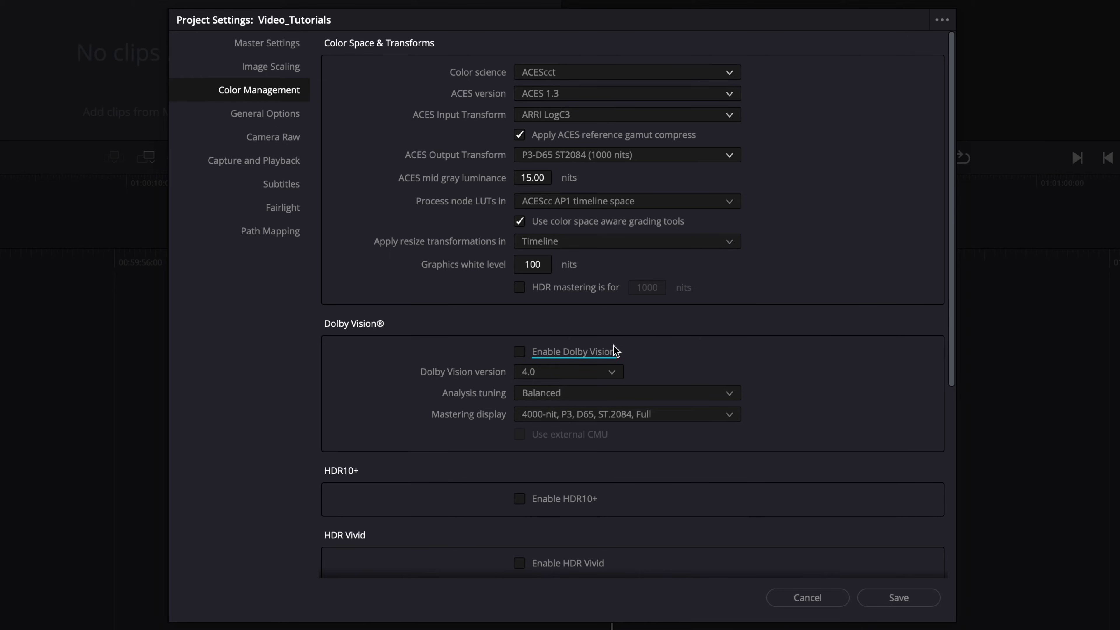
- Enable Dolby Vision 4.0 with Balanced tuning and a 1000-nit P3 D65 ST.2084 Full mastering display
click(609, 355)
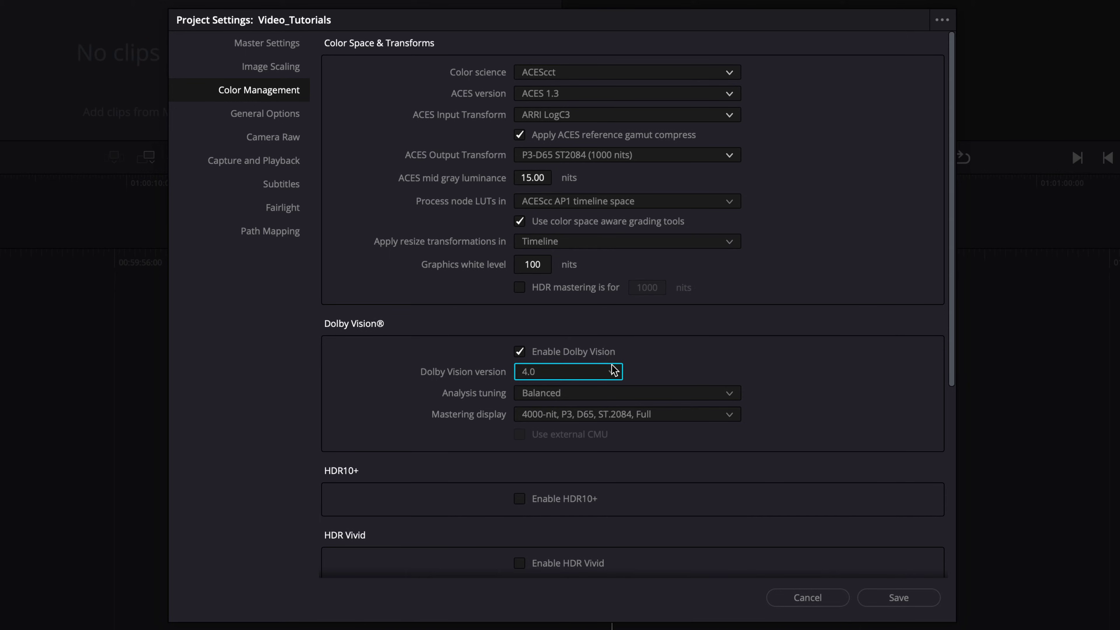
click(614, 373)
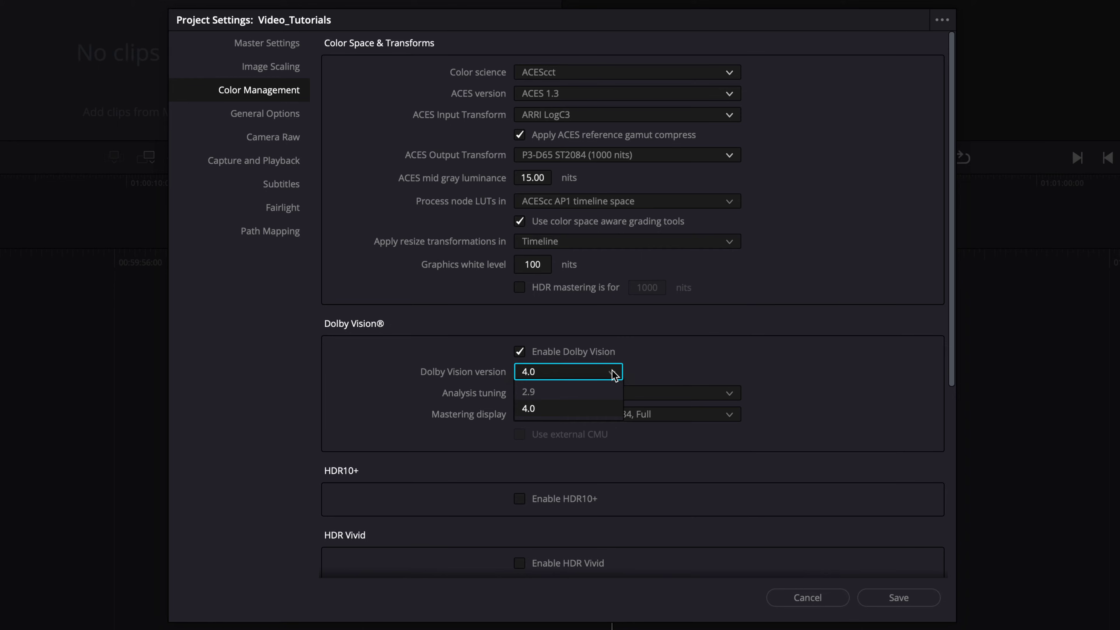
click(614, 375)
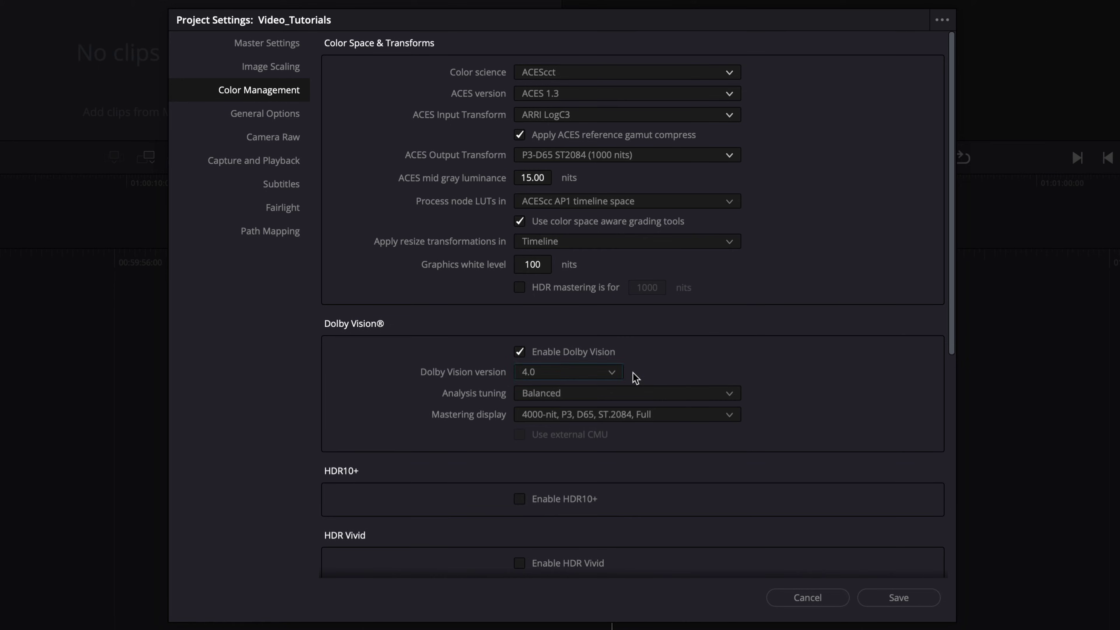
click(730, 396)
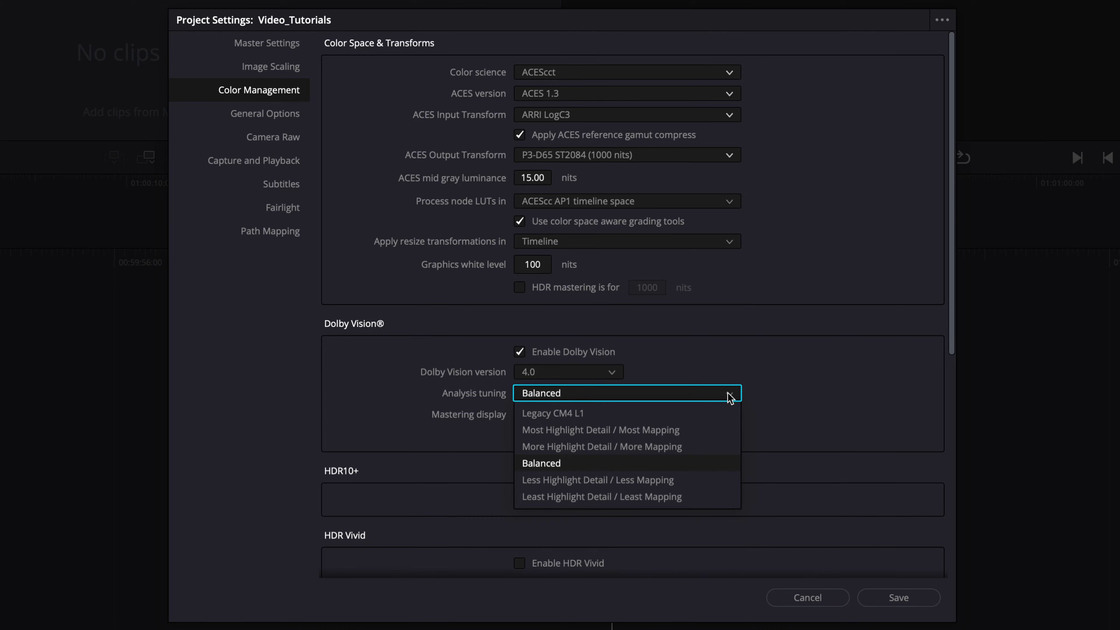
click(730, 397)
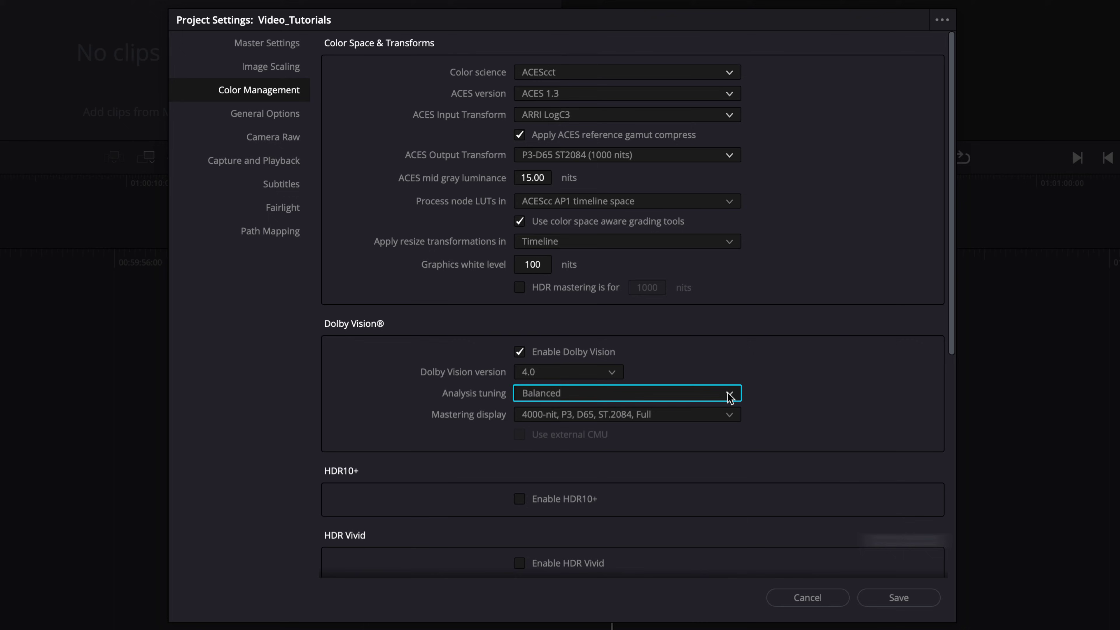
click(728, 416)
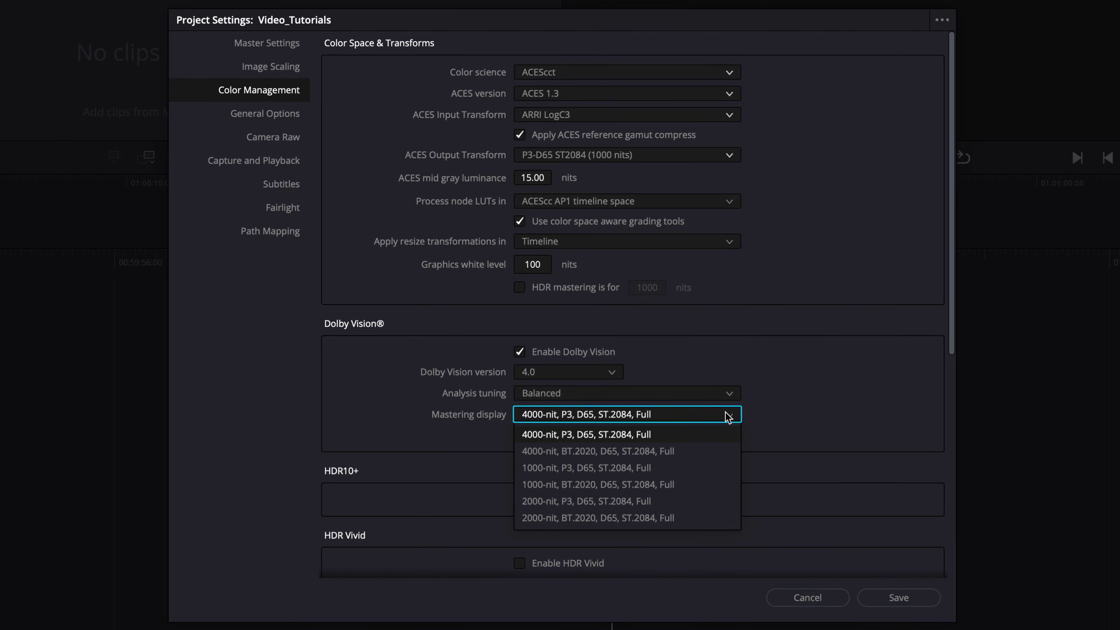
click(711, 469)
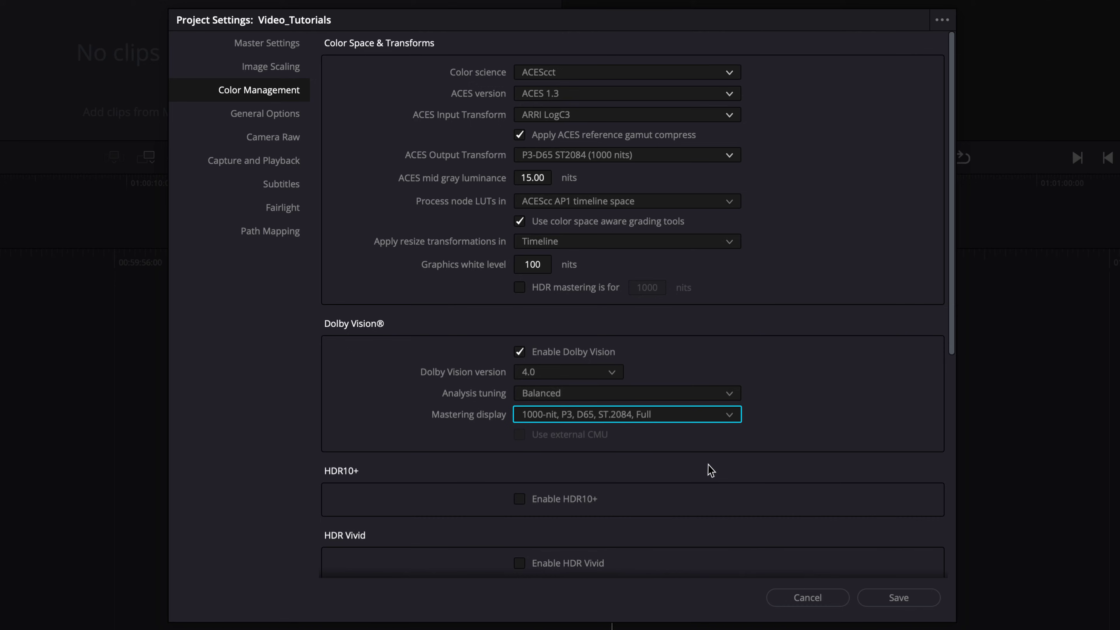
- Save the project settings and leave the ARRI_Alexa clips on the project's ARRI LogC3 transform
click(904, 601)
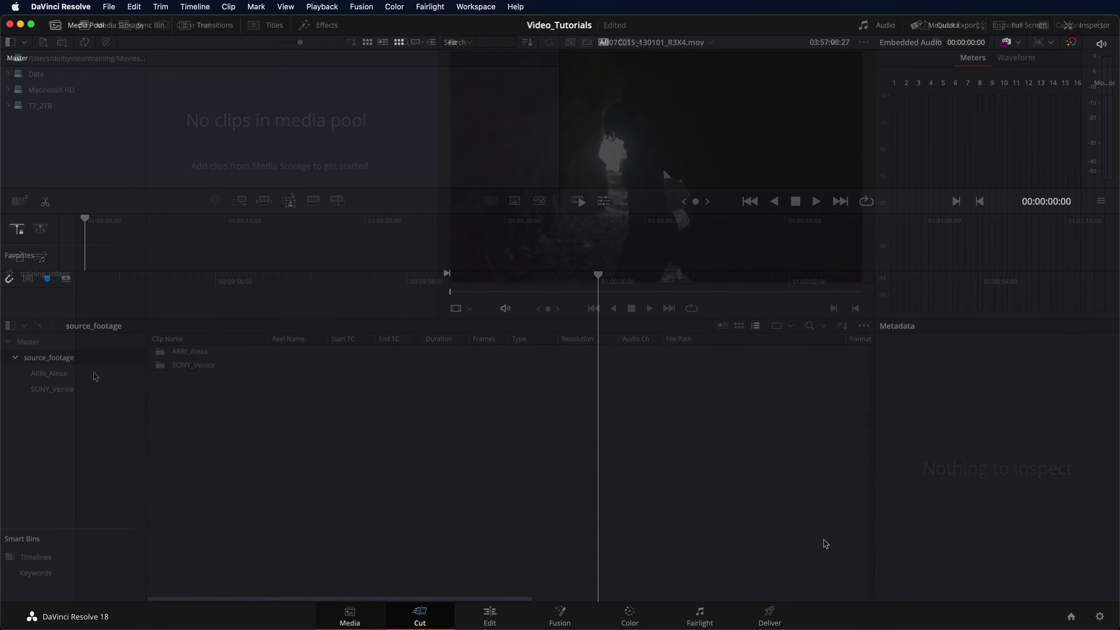
click(49, 372)
drag(212, 528, 249, 355)
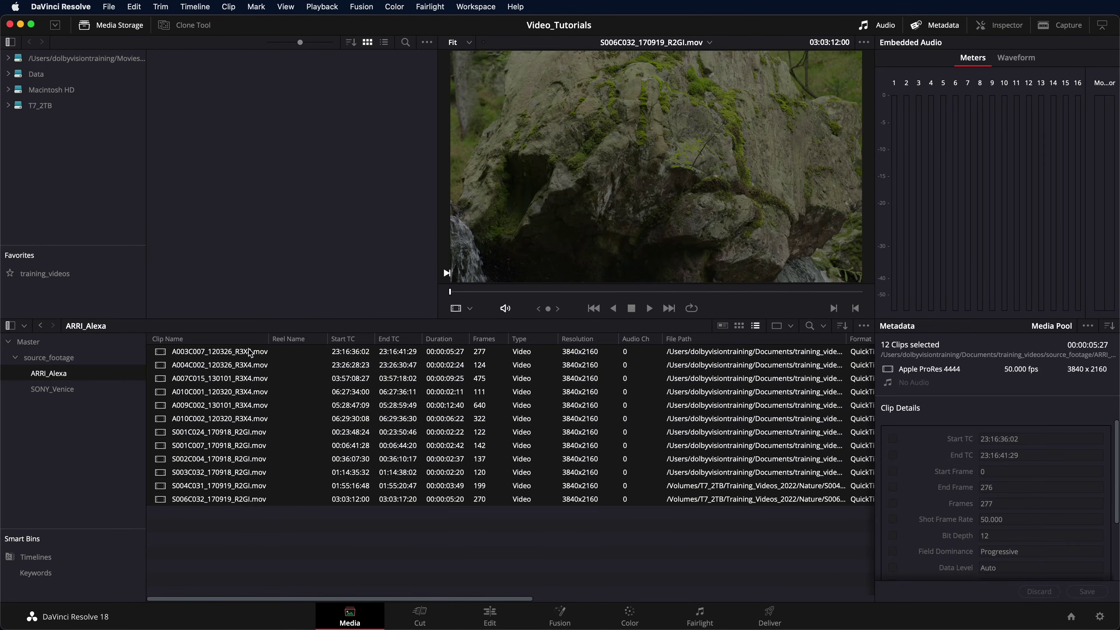
right_click(249, 355)
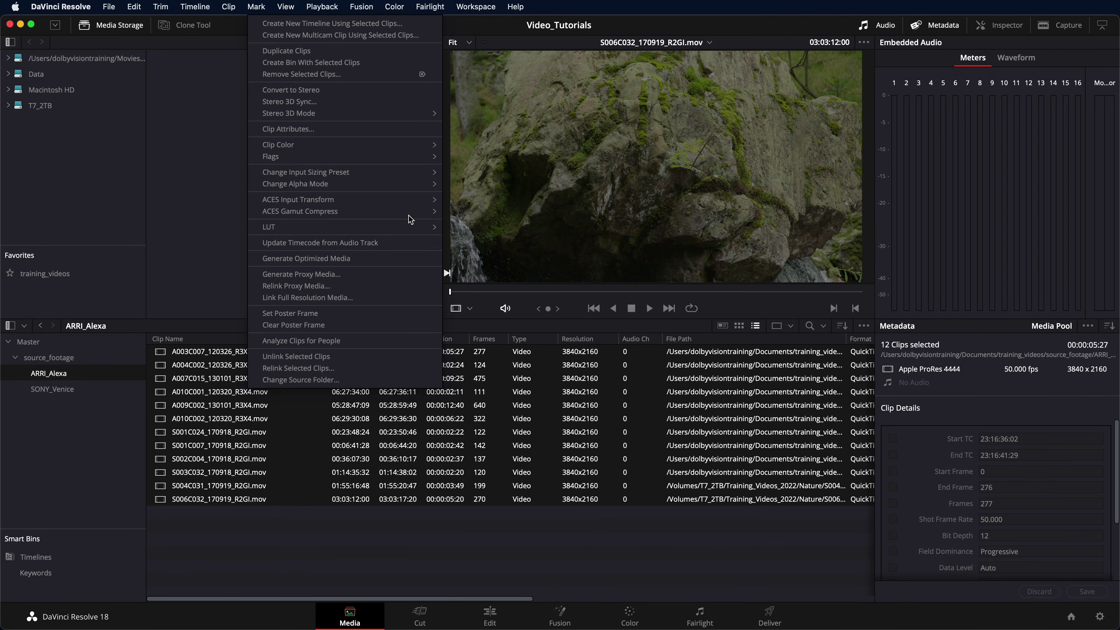
mouse_move(415, 205)
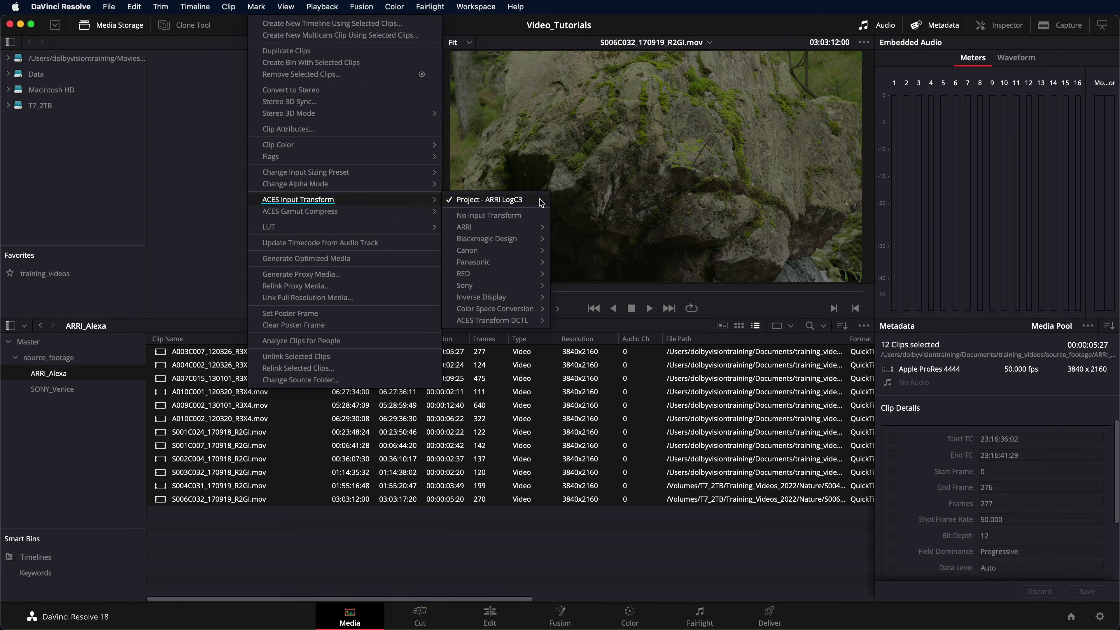
click(489, 199)
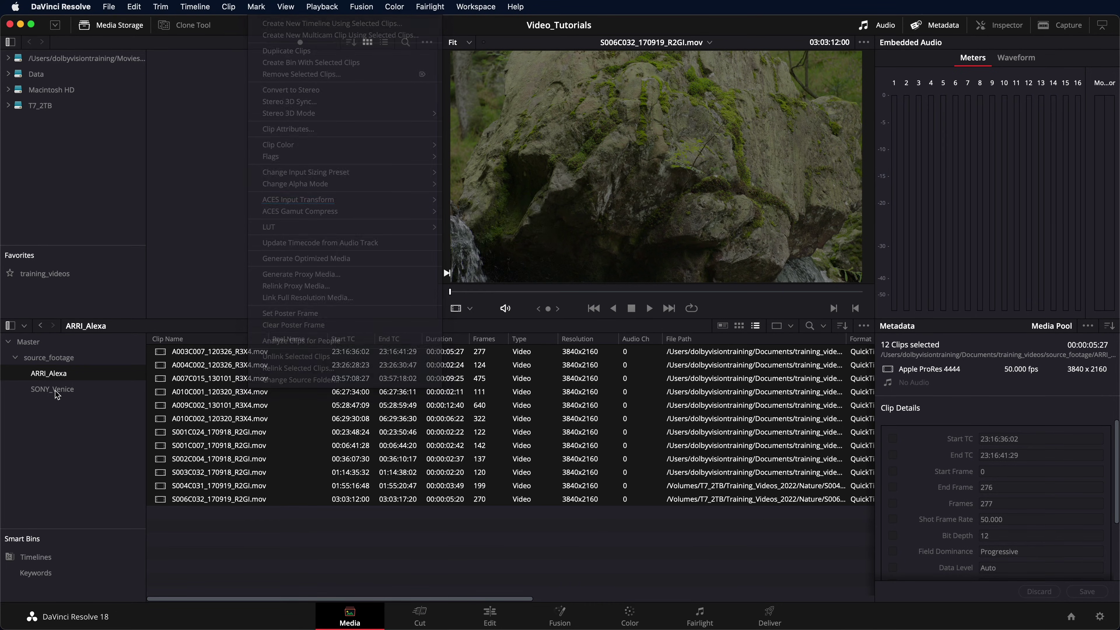
- Assign the Sony SLog3 SGamut3Cine input transform to the five SONY_Venice clips
click(52, 388)
drag(191, 452, 238, 349)
right_click(238, 352)
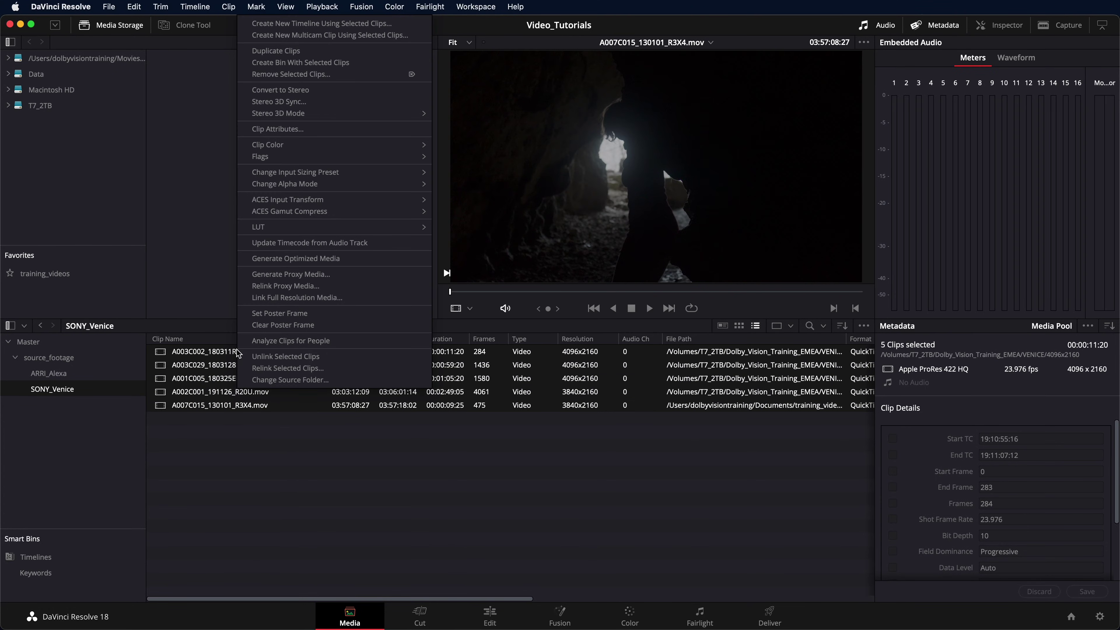
mouse_move(421, 205)
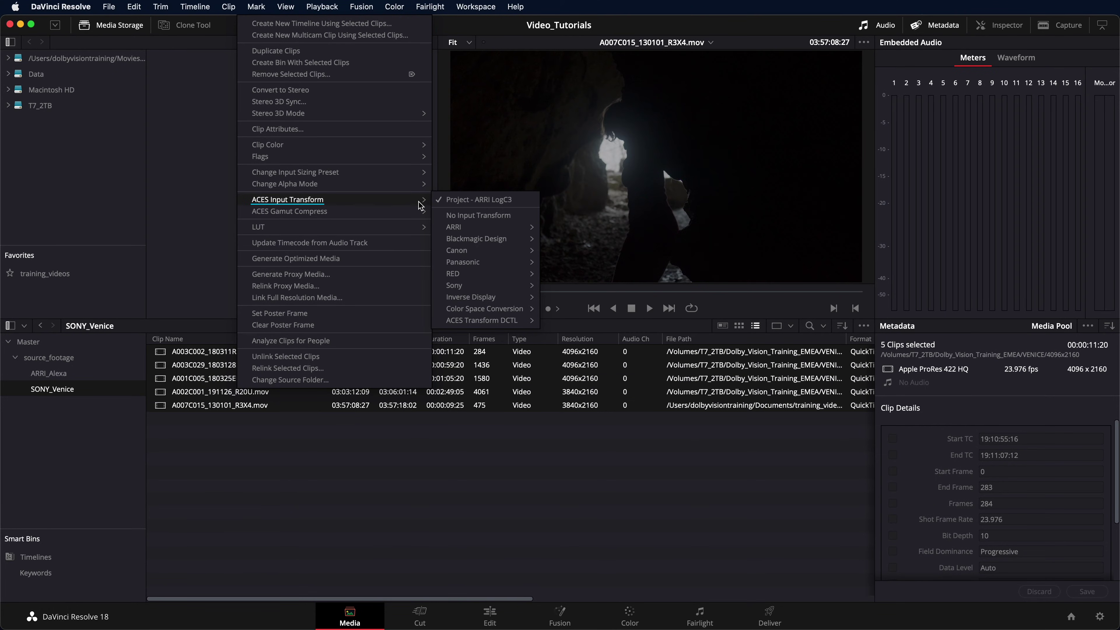
mouse_move(516, 286)
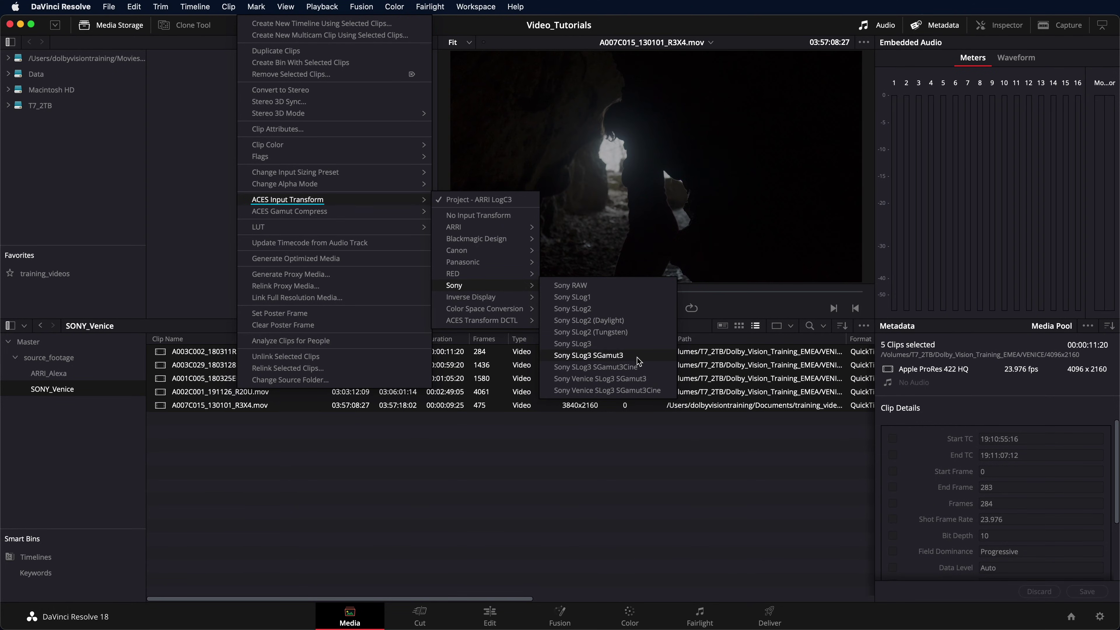
click(656, 368)
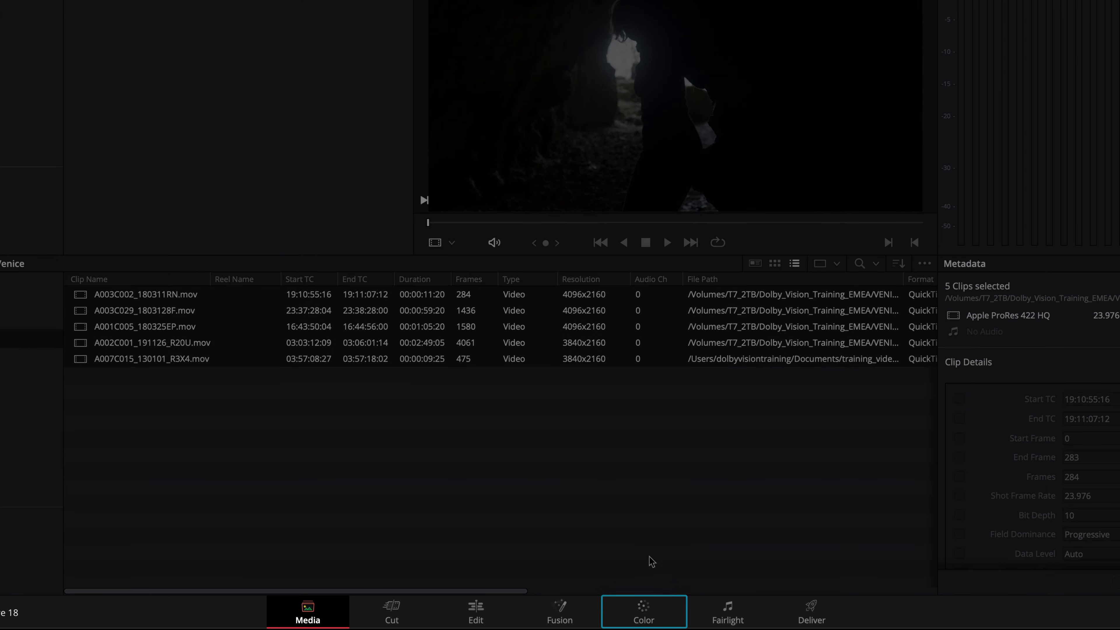
- On the Color page, set the scopes' waveform scale style to HDR (ST.2084/HLG)
click(643, 615)
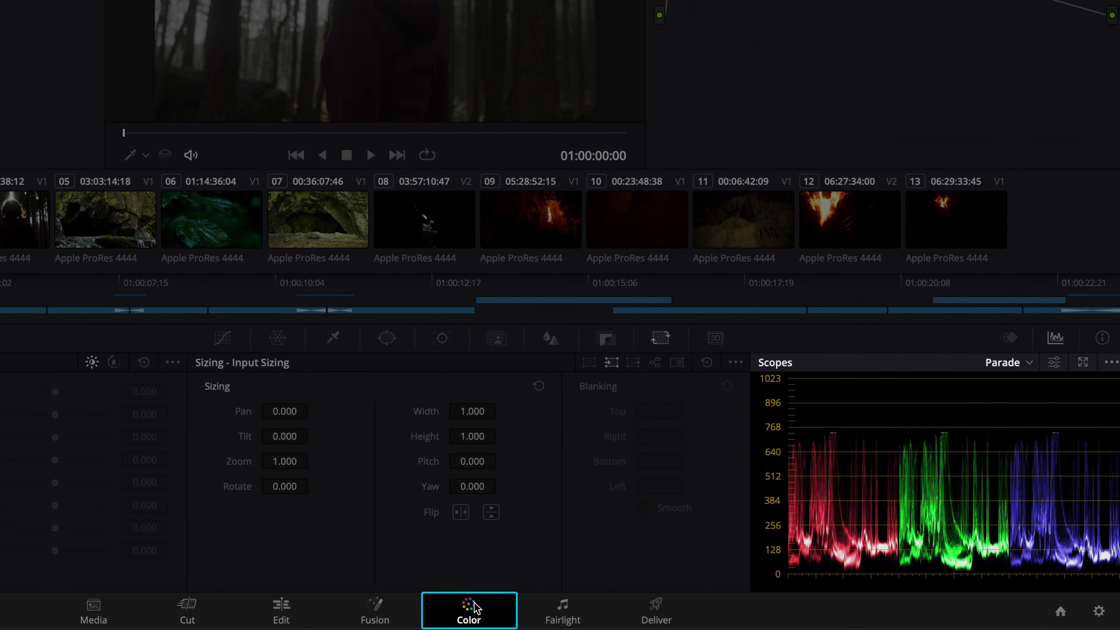
click(1104, 361)
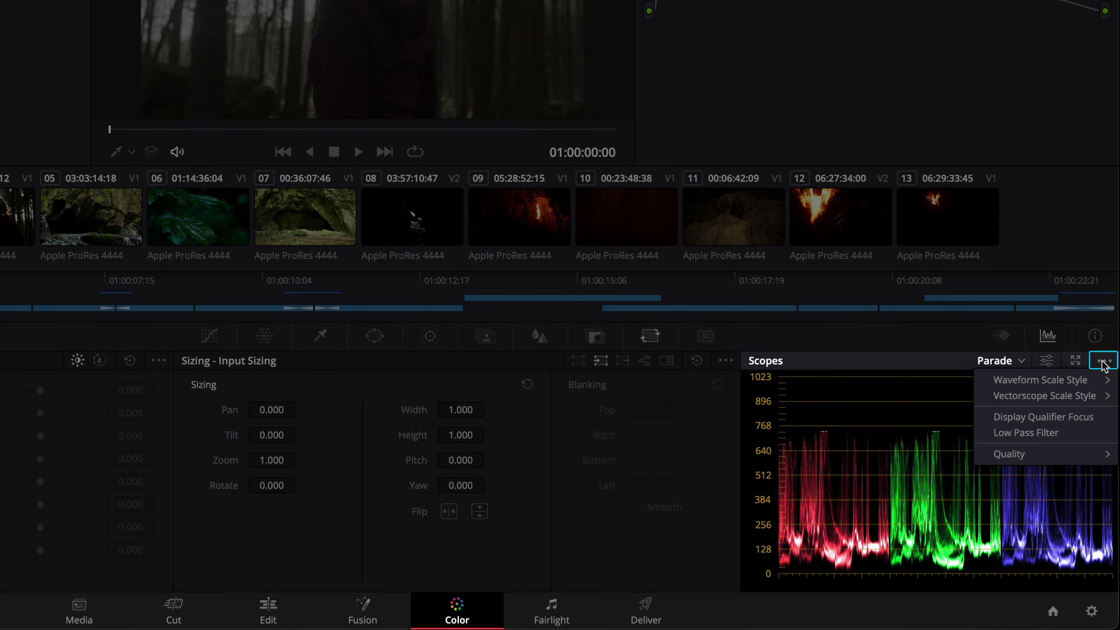
mouse_move(1084, 383)
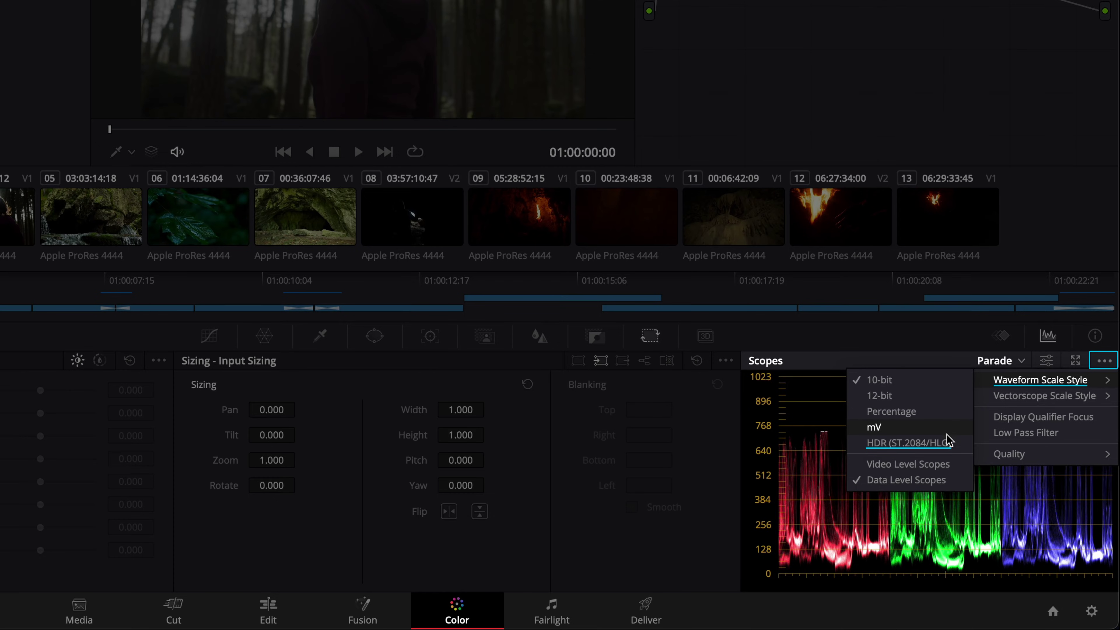
click(944, 444)
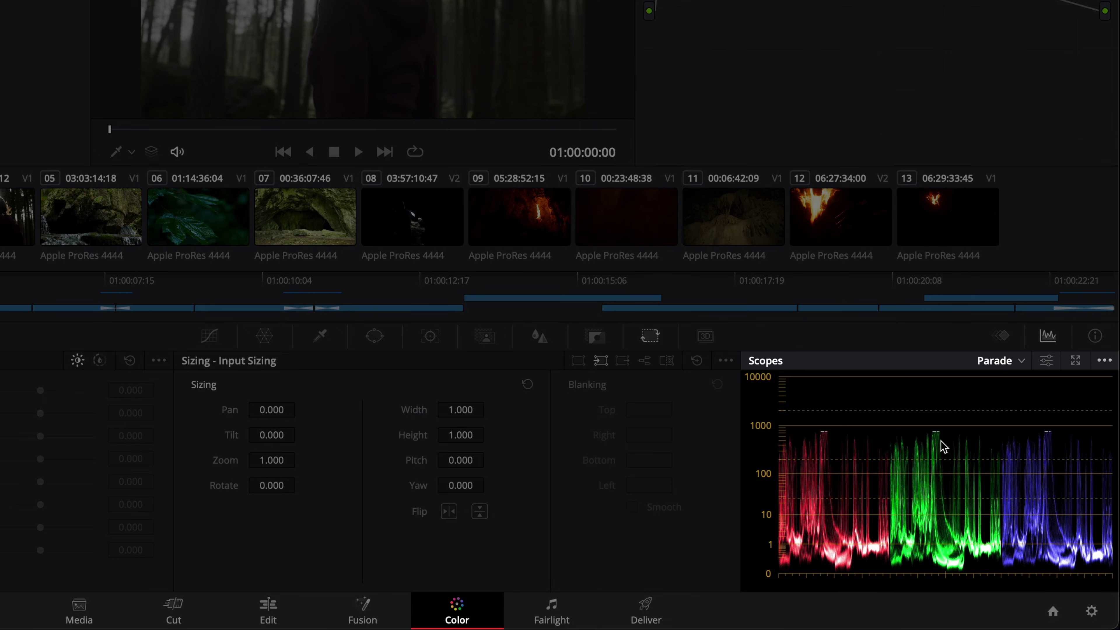
click(1092, 611)
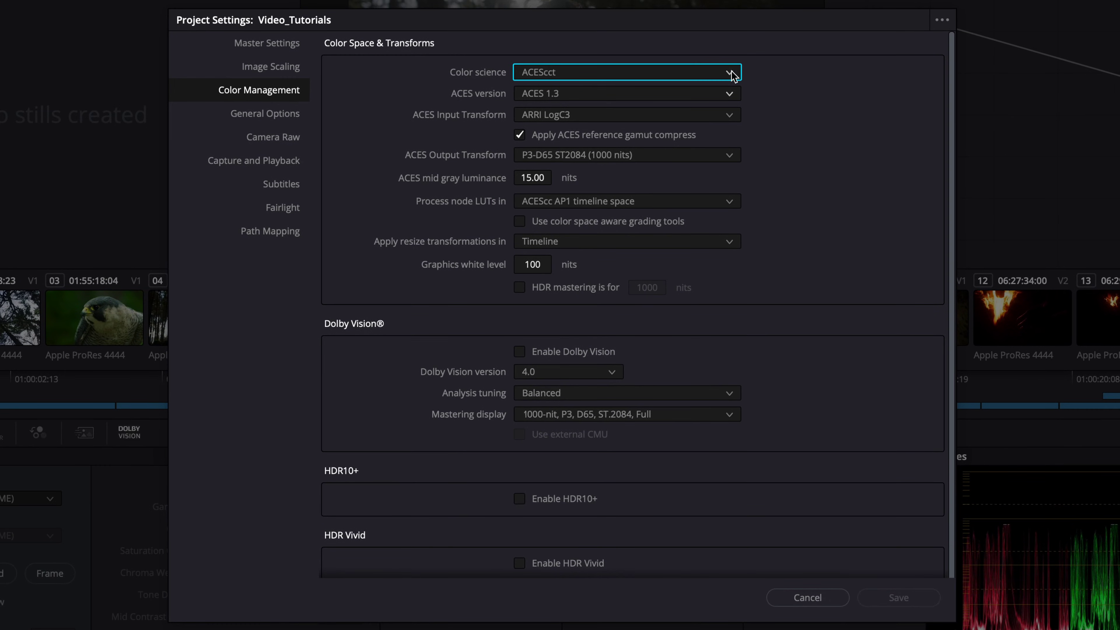
- Use DaVinci YRGB Color Managed with automatic color management off and Custom processing mode
click(699, 55)
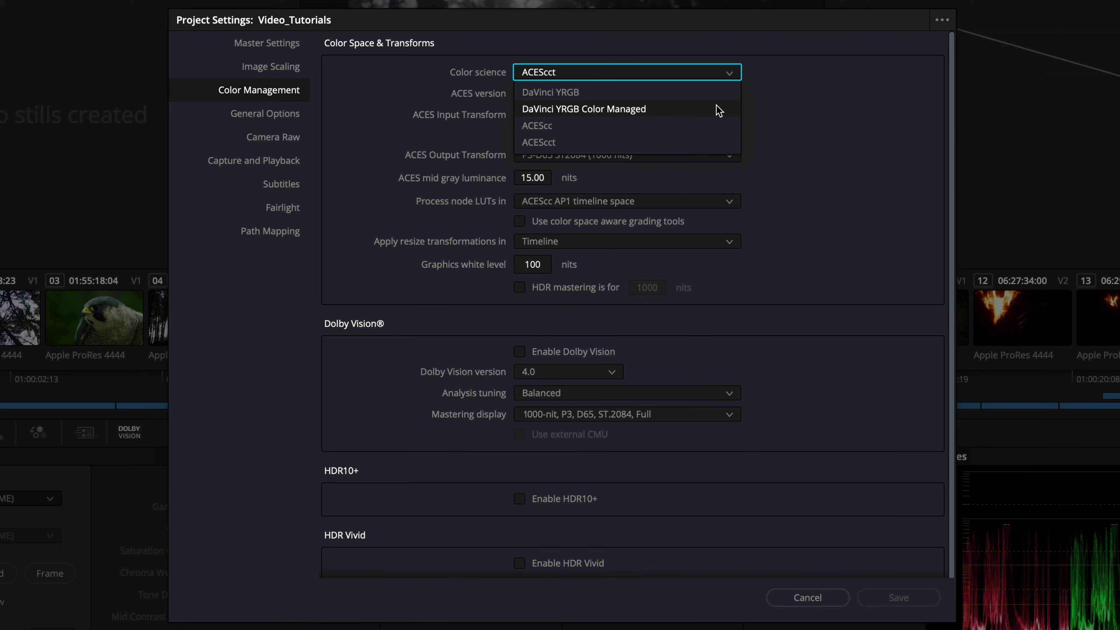
click(719, 111)
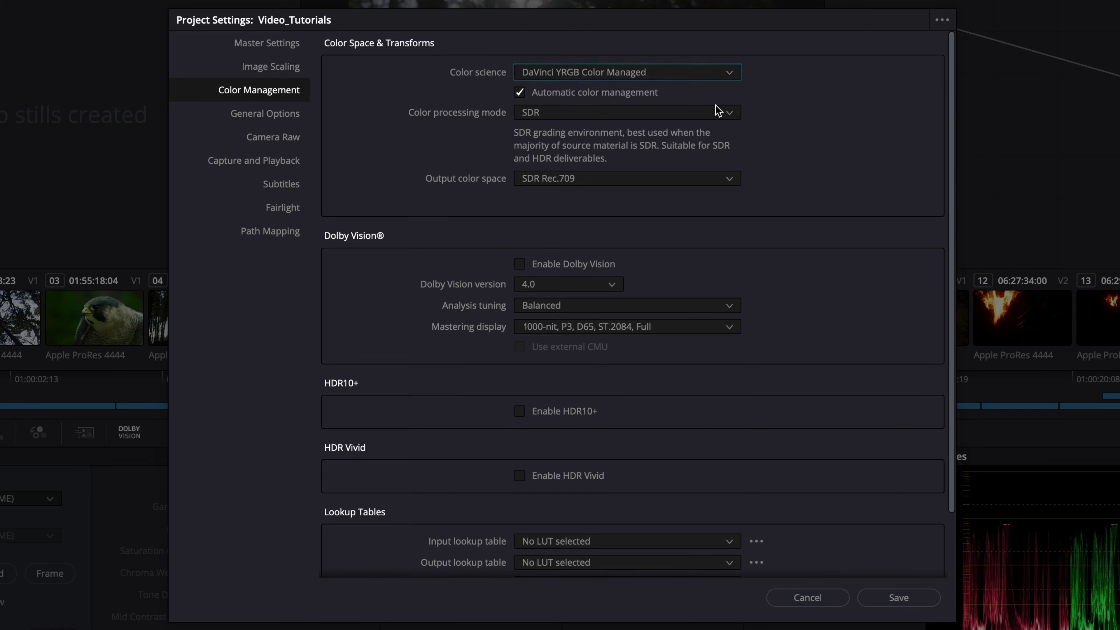
key(Tab)
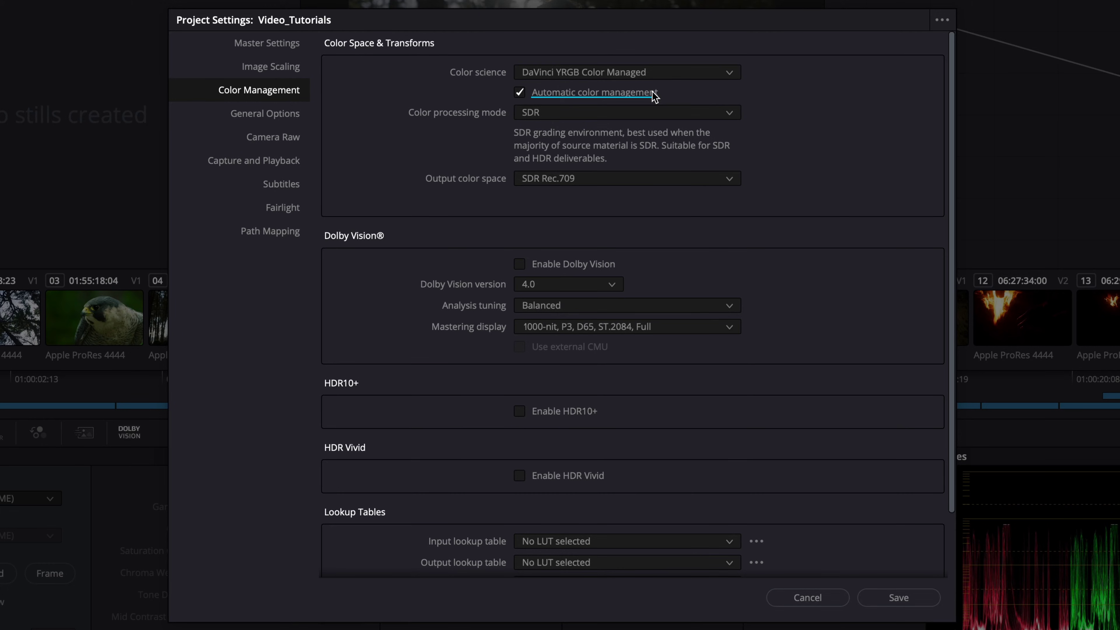
click(653, 93)
click(723, 113)
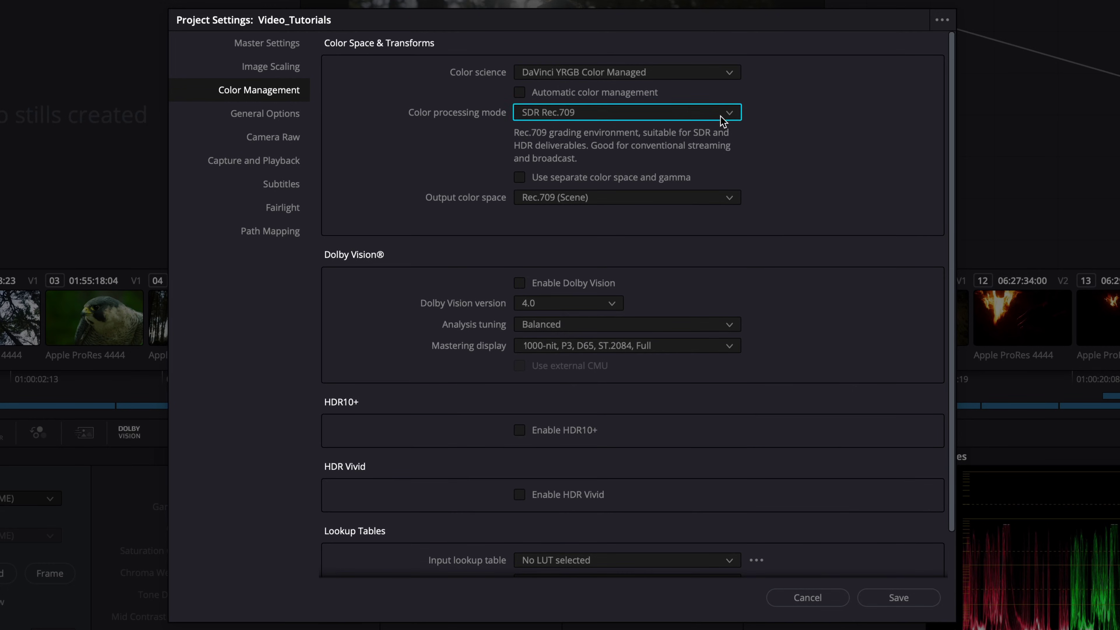
scroll(708, 153, down, 1)
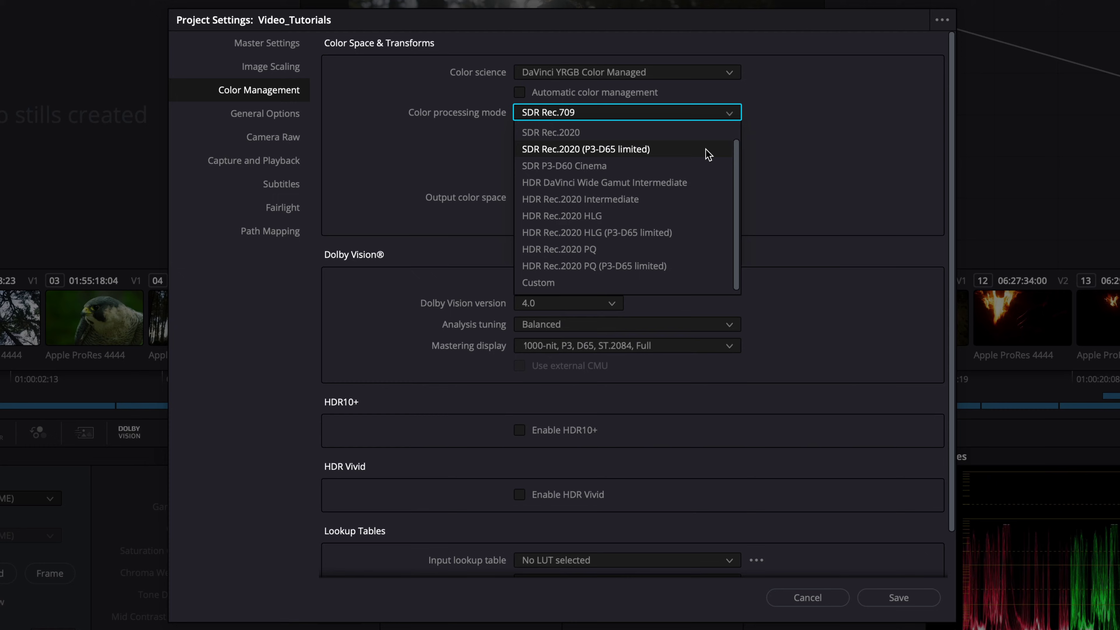
click(669, 283)
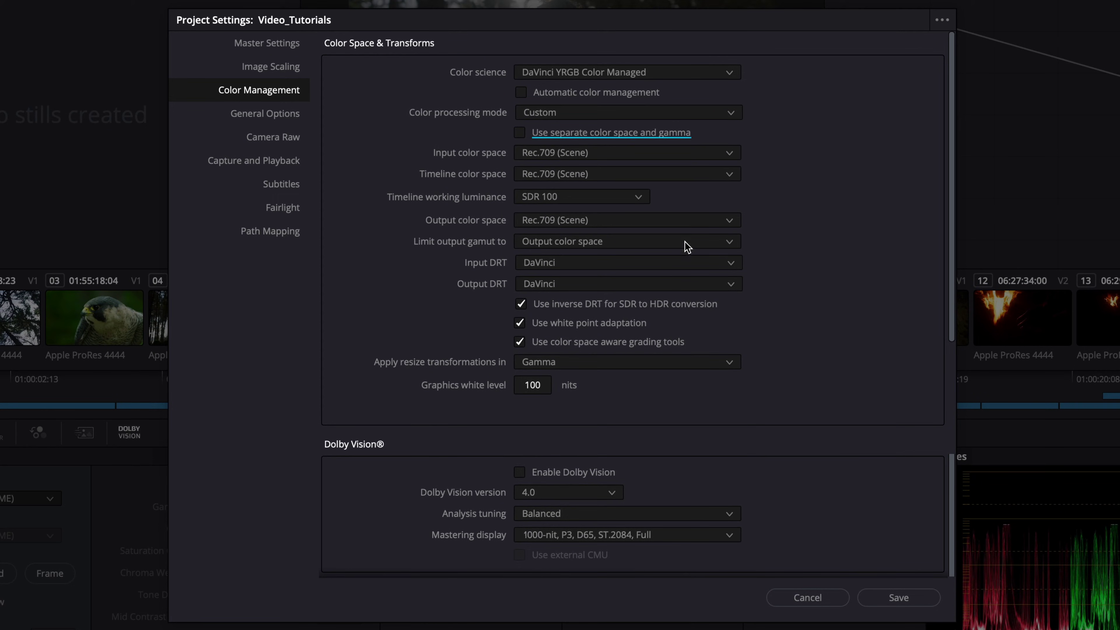
- Separate color space and gamma, with input ARRI Wide Gamut 3 and ARRI LogC3 gamma
click(672, 133)
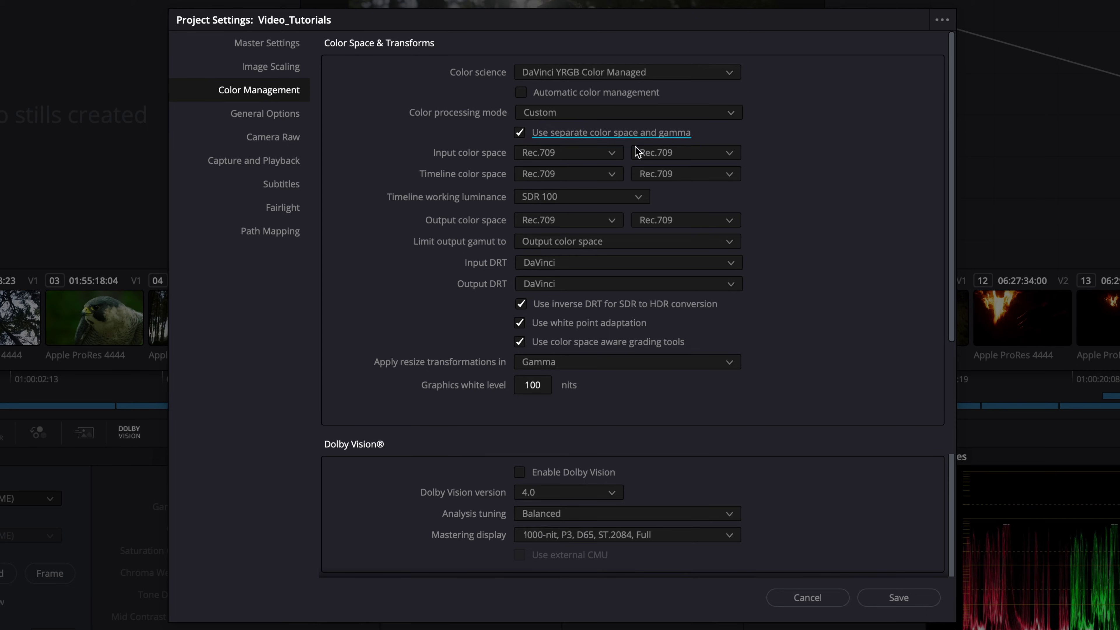
click(615, 153)
scroll(609, 199, up, 5)
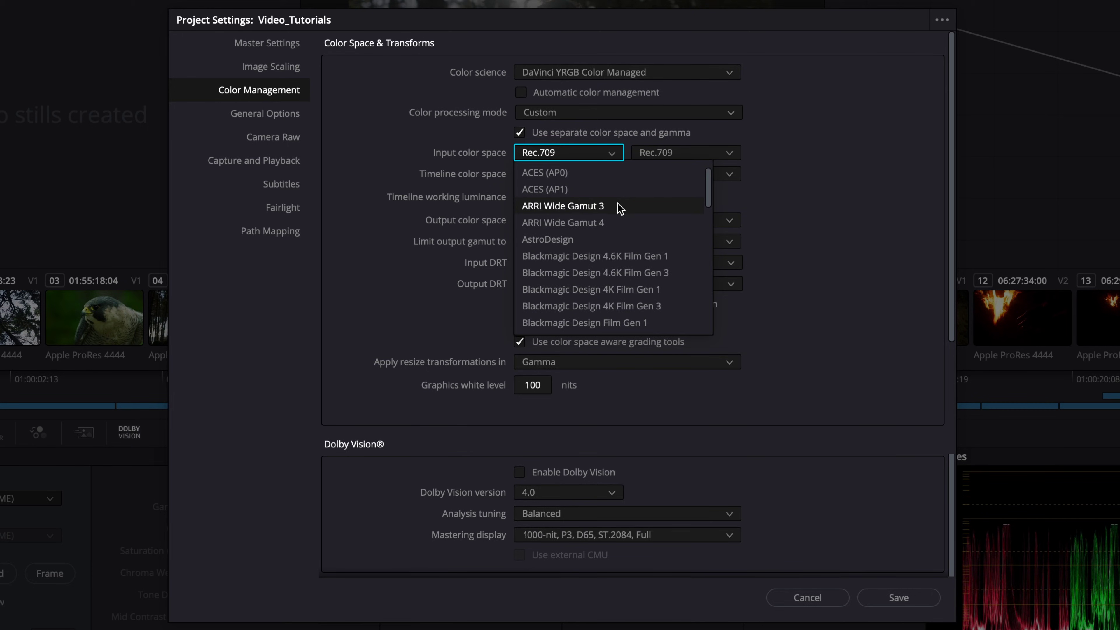
click(573, 205)
click(723, 154)
scroll(728, 199, up, 6)
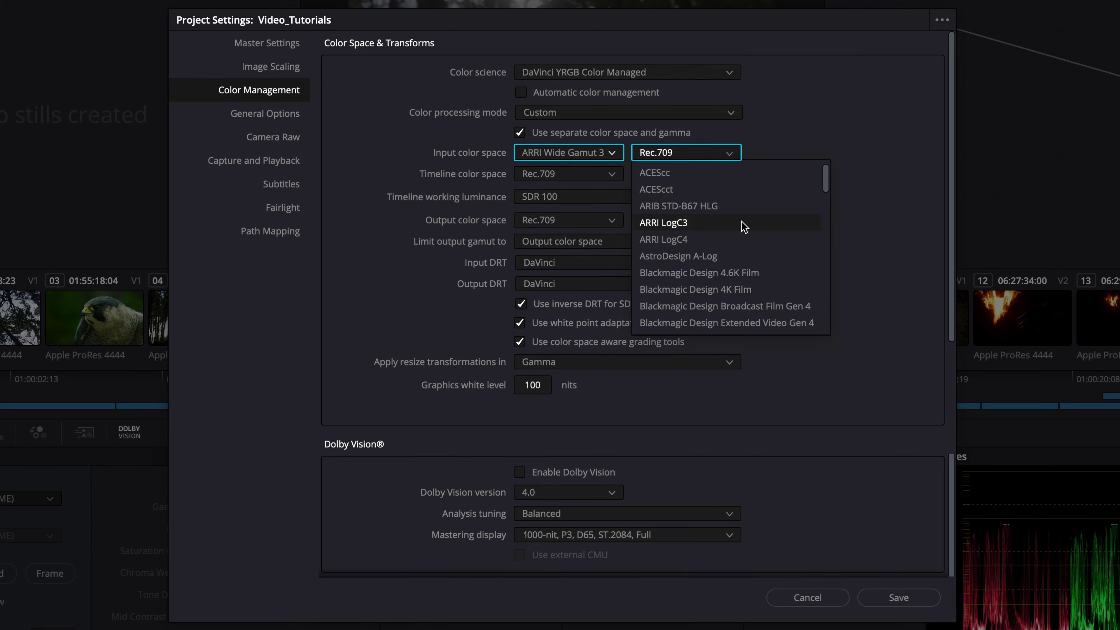
click(775, 224)
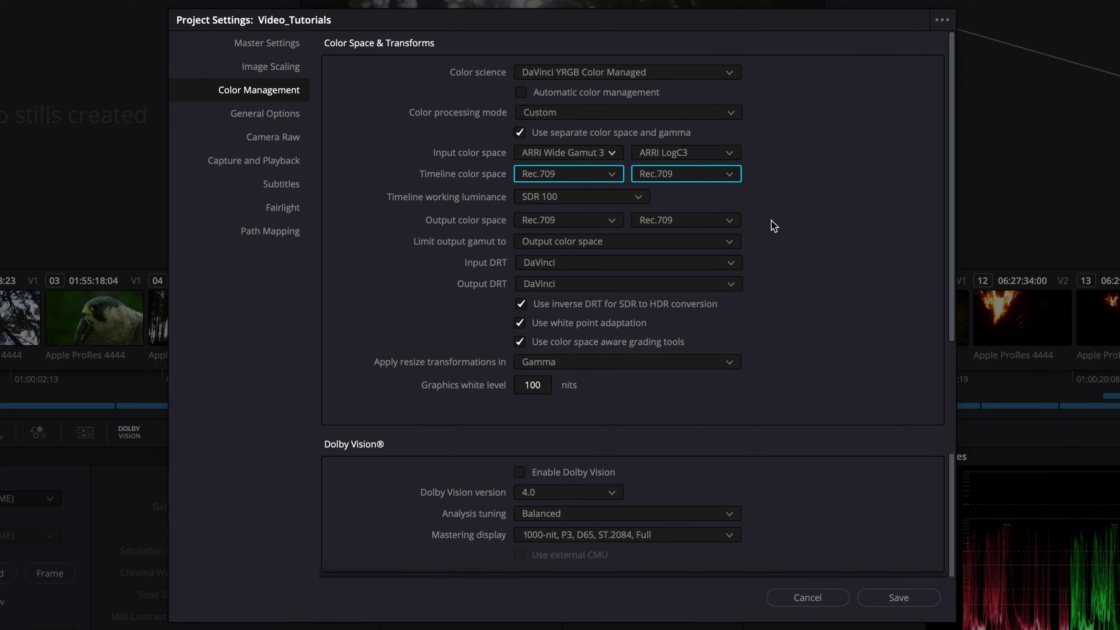
- Set the timeline color space to DaVinci WG with DaVinci Intermediate gamma
click(610, 175)
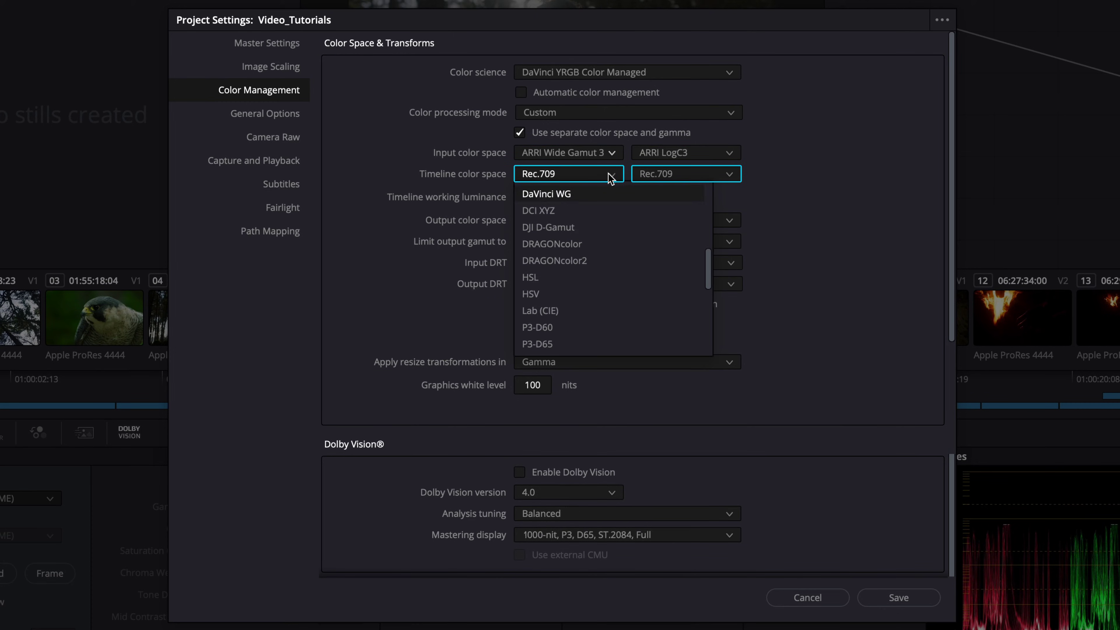
click(630, 192)
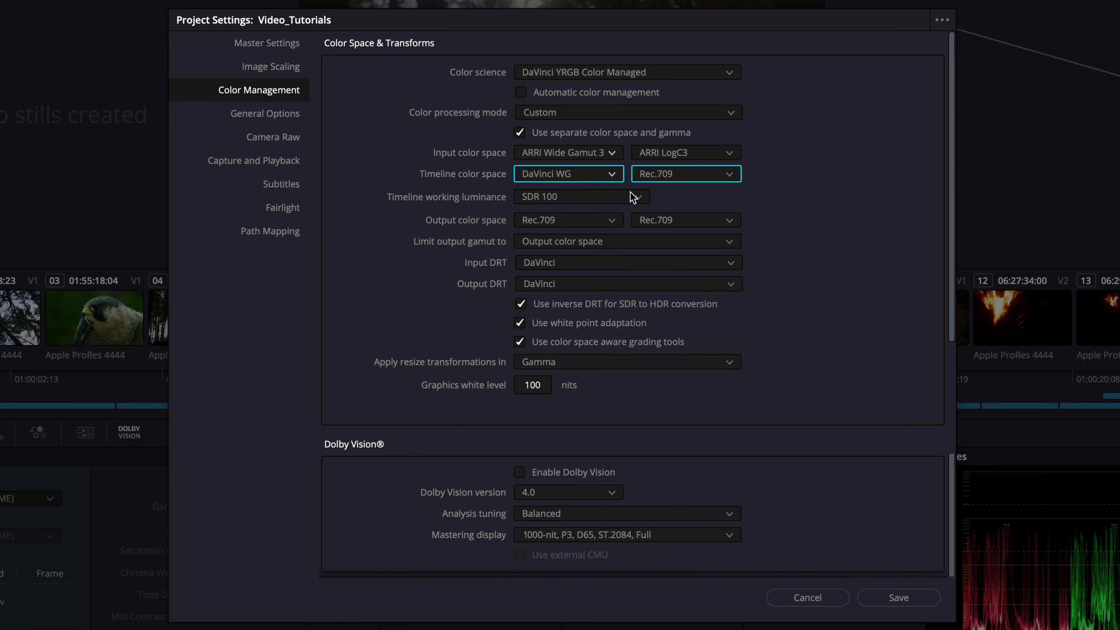
click(681, 180)
scroll(697, 188, up, 1)
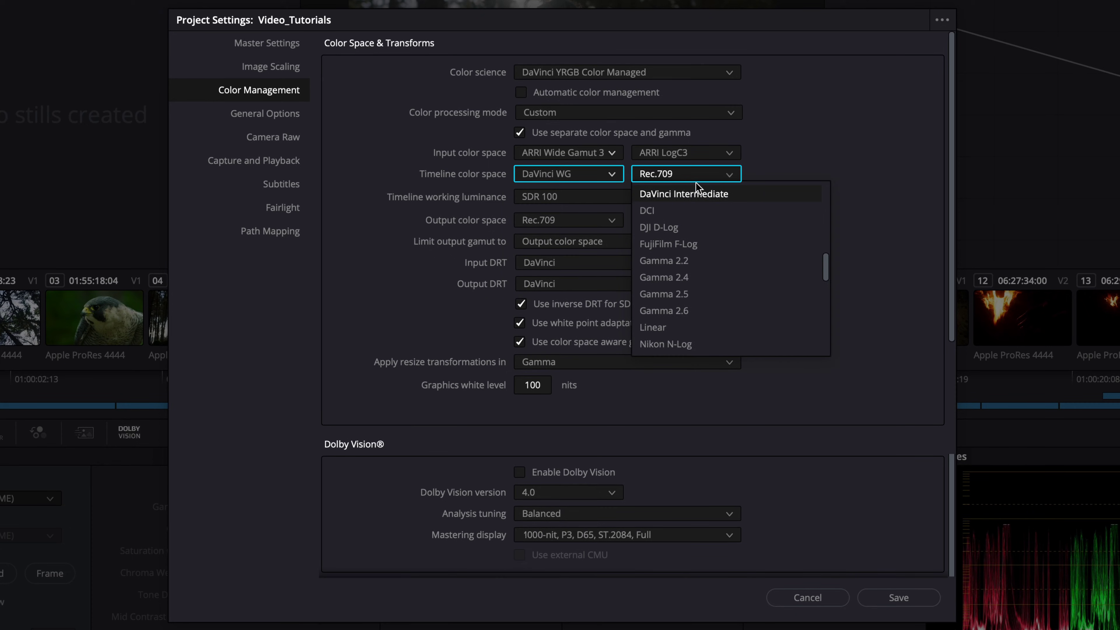
click(707, 194)
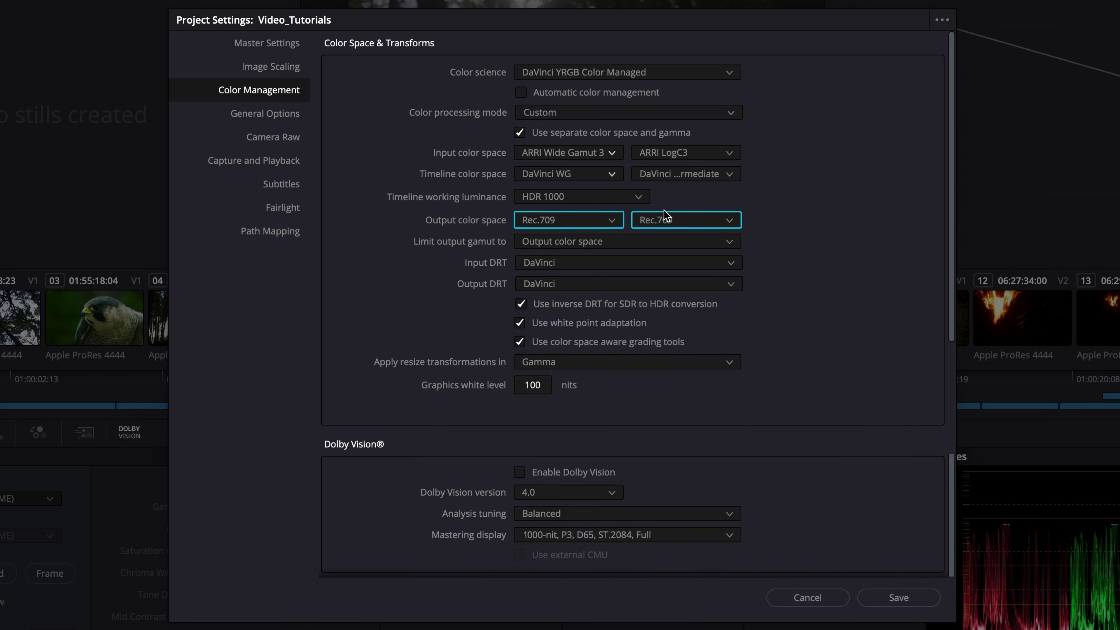
- Set the output color space to P3-D65 with ST2084 1000 nit gamma
click(617, 221)
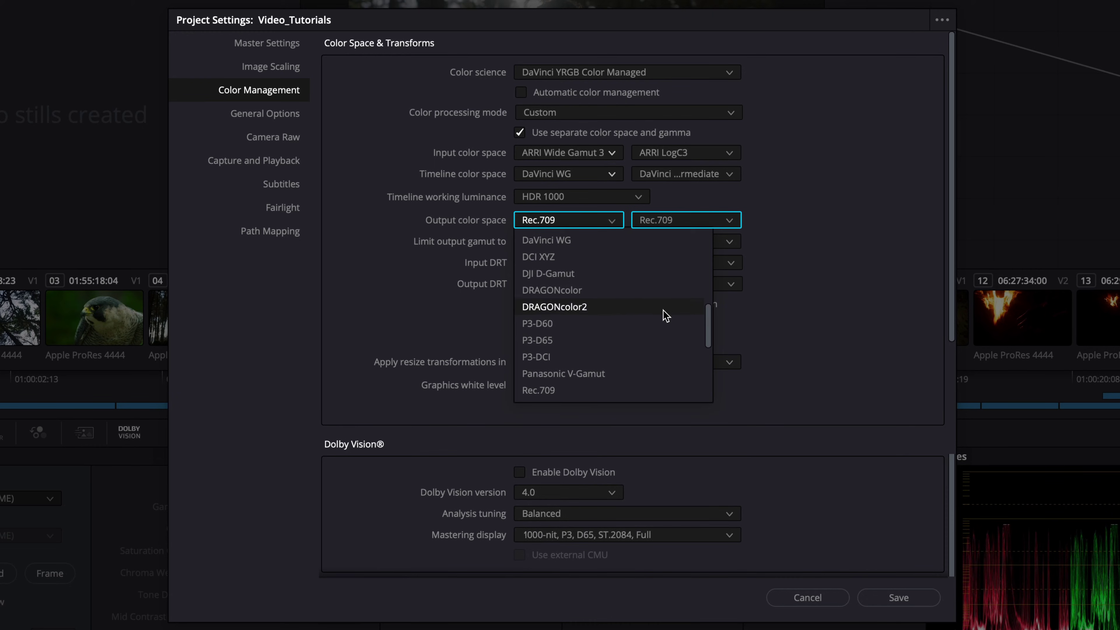
click(691, 340)
click(731, 220)
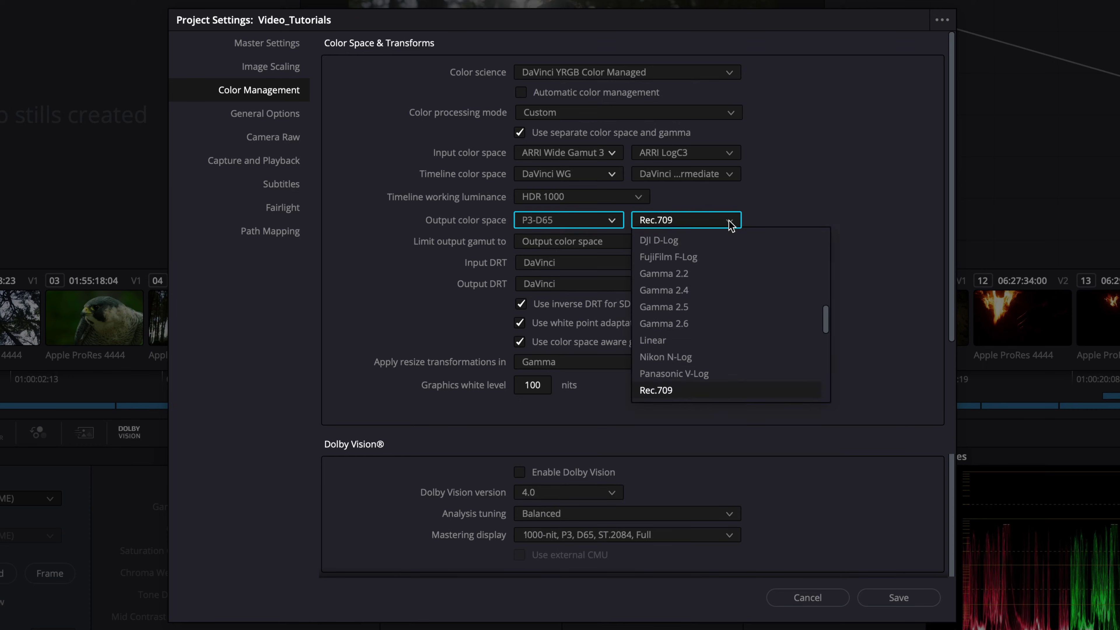
scroll(733, 281, down, 5)
scroll(742, 290, down, 2)
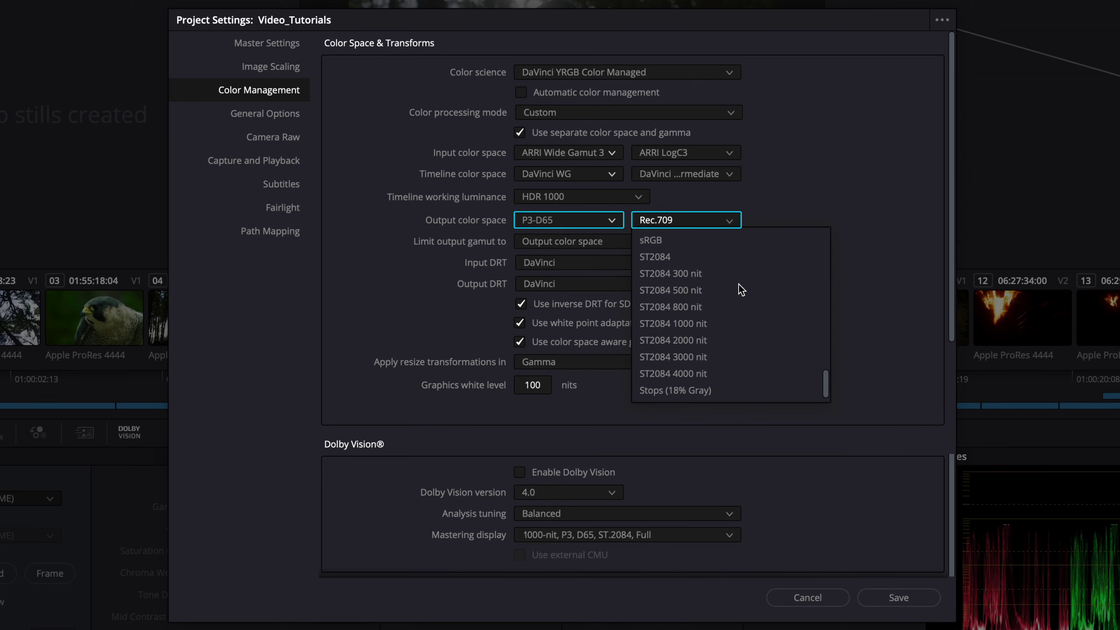
click(739, 322)
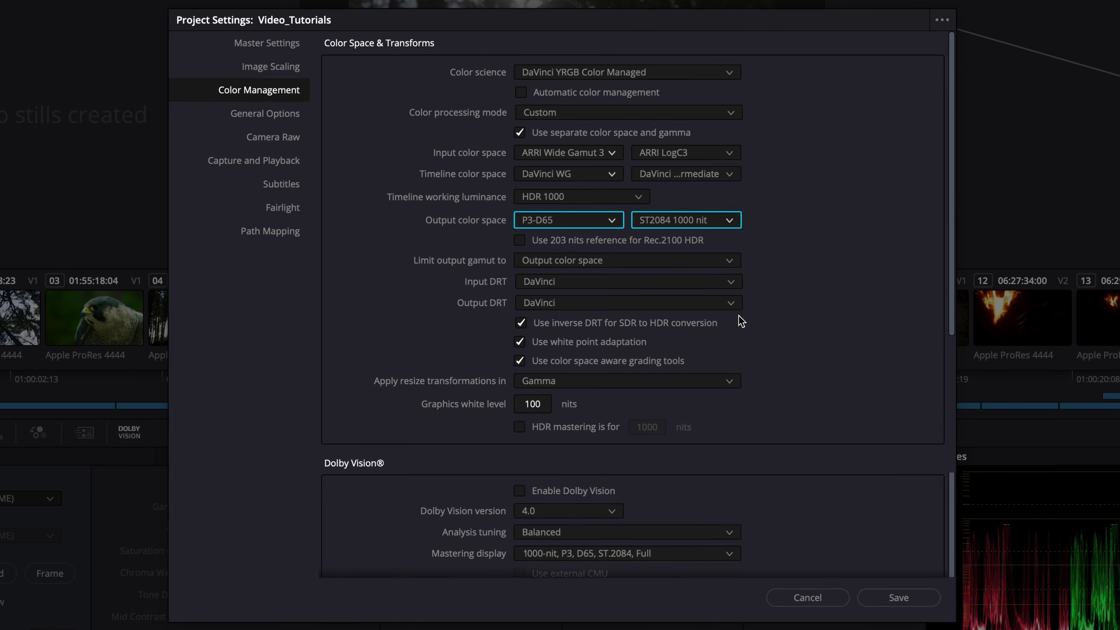
click(733, 282)
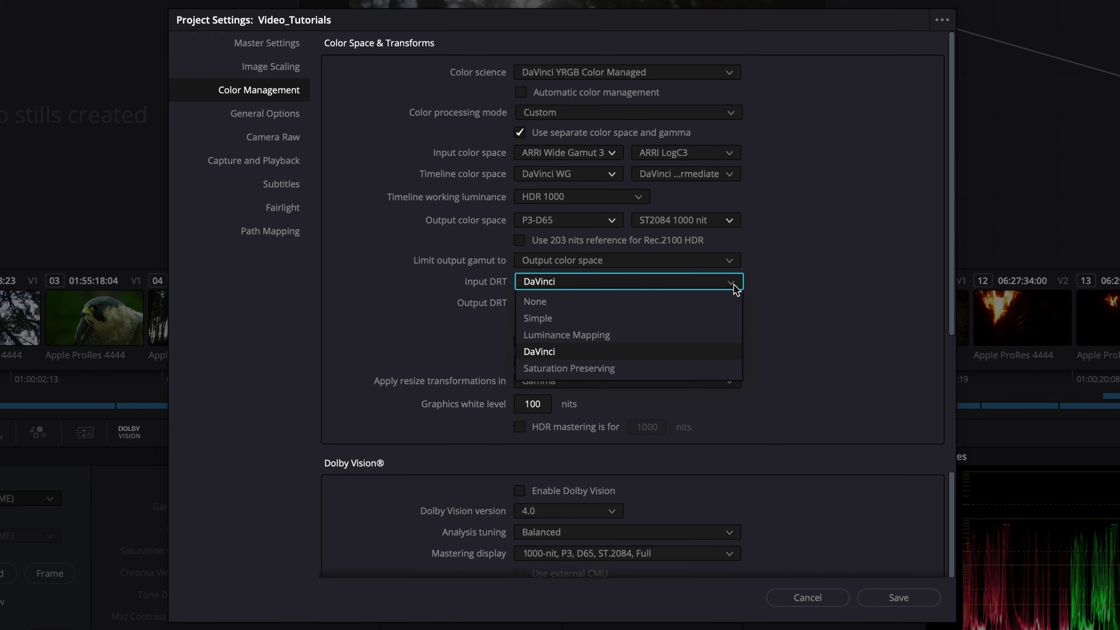
click(736, 287)
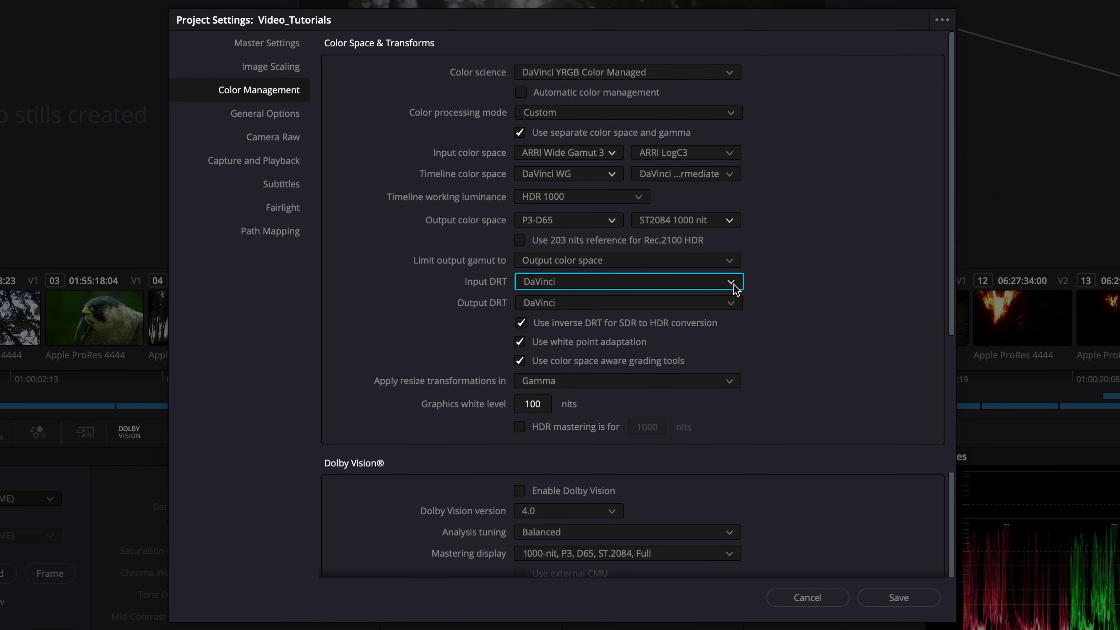
click(734, 304)
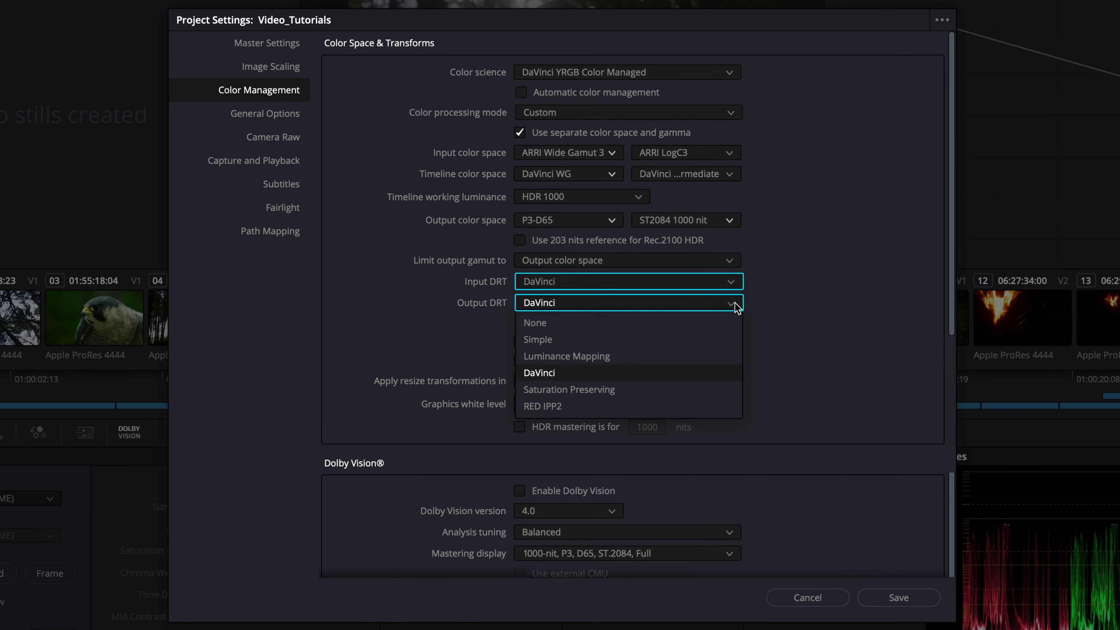
click(736, 306)
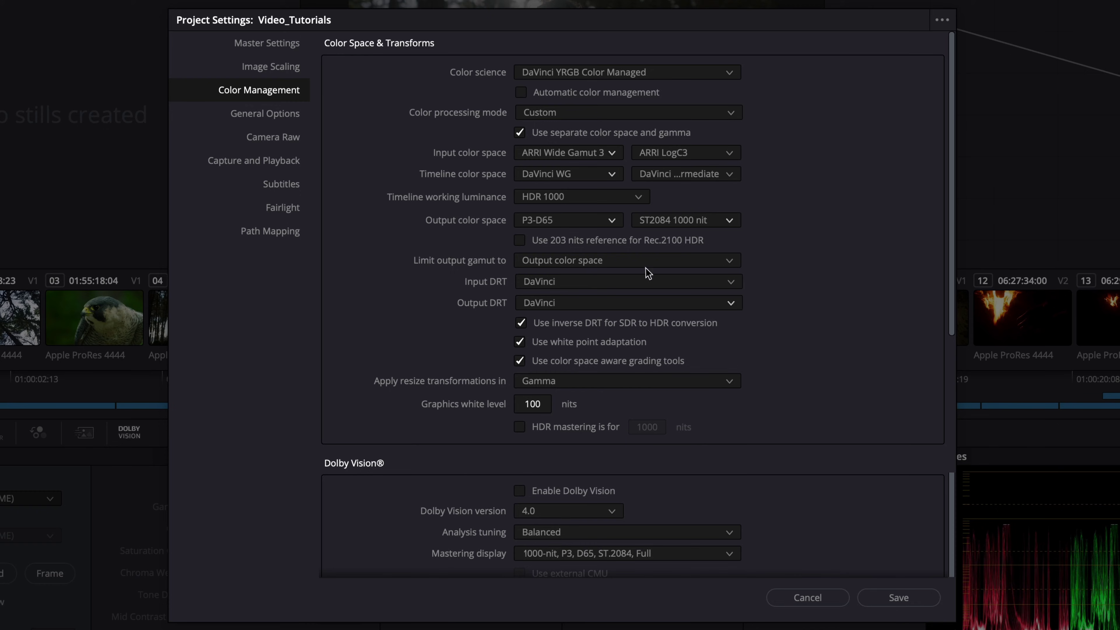
- Change the output color space to Rec.2020 and limit the output gamut to P3-D65
click(614, 224)
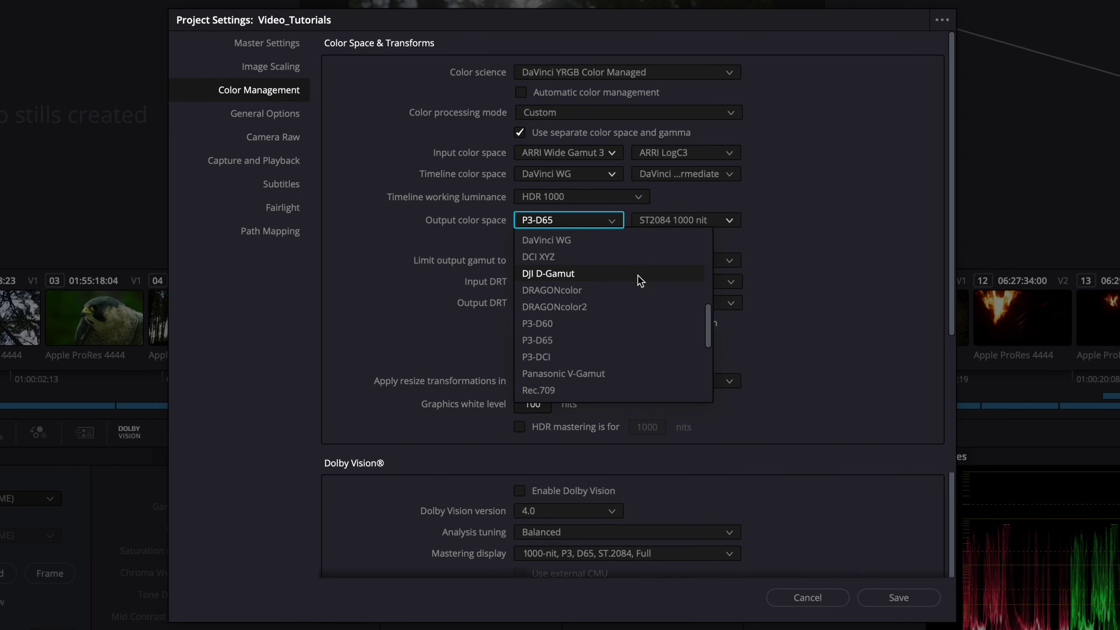
scroll(639, 281, down, 3)
click(667, 314)
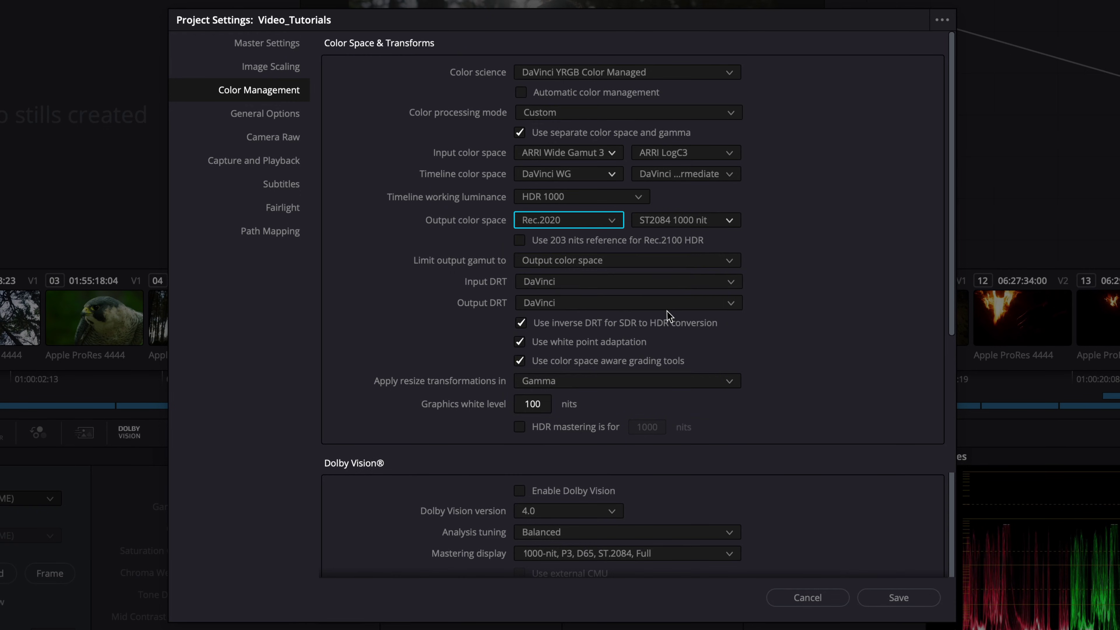
click(732, 266)
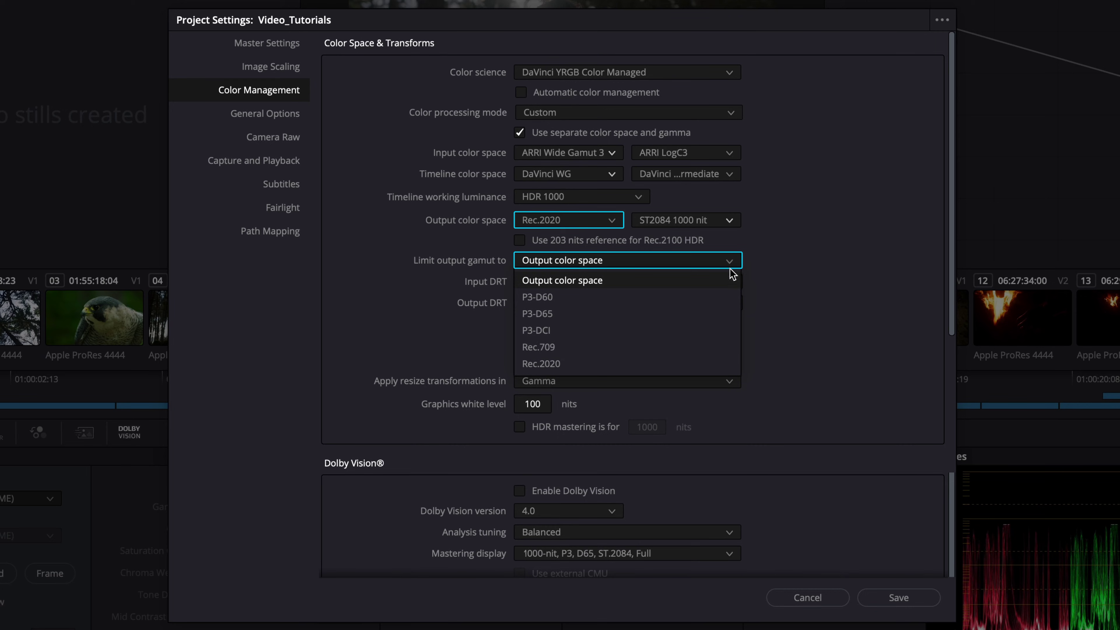
click(725, 311)
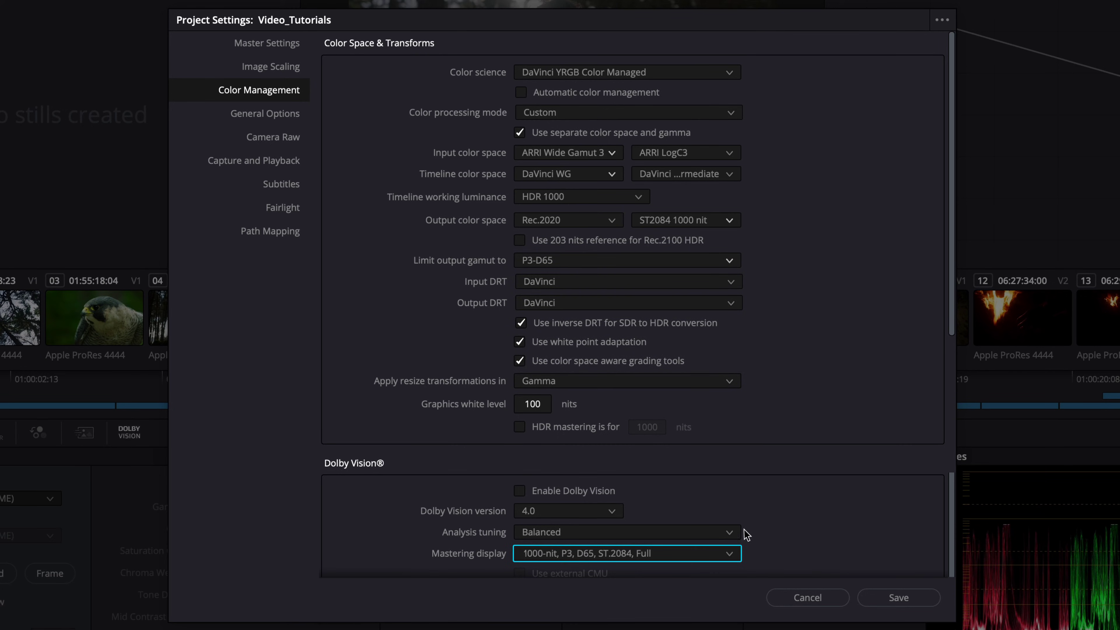
click(732, 557)
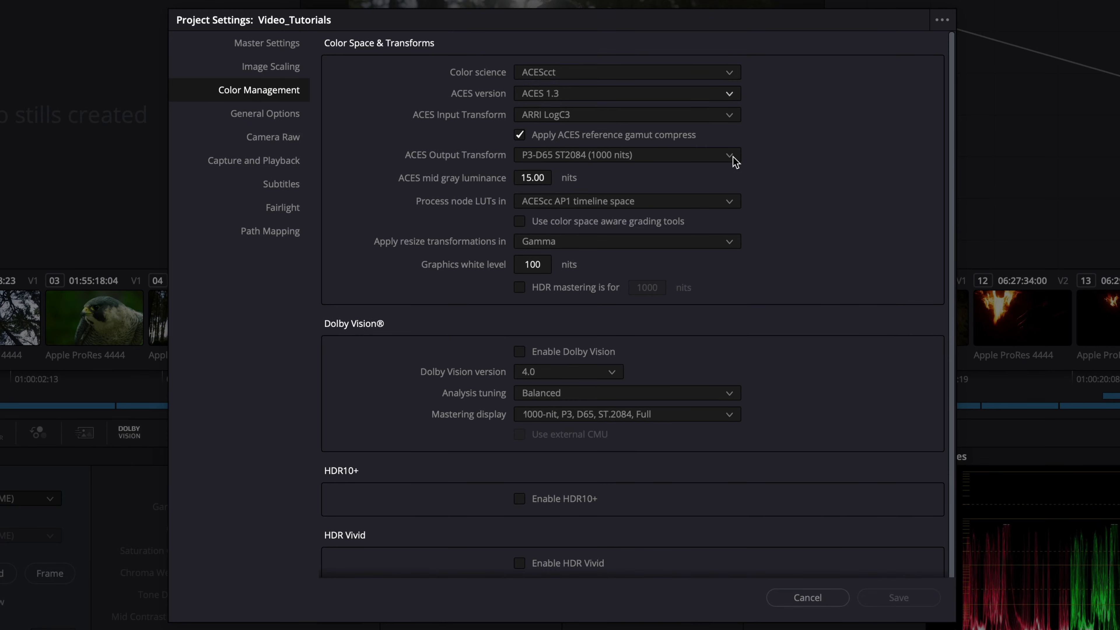
- Pick Rec.2020 ST2084 (1000 nits, P3D65 Limited) as the ACES Output Transform
click(732, 158)
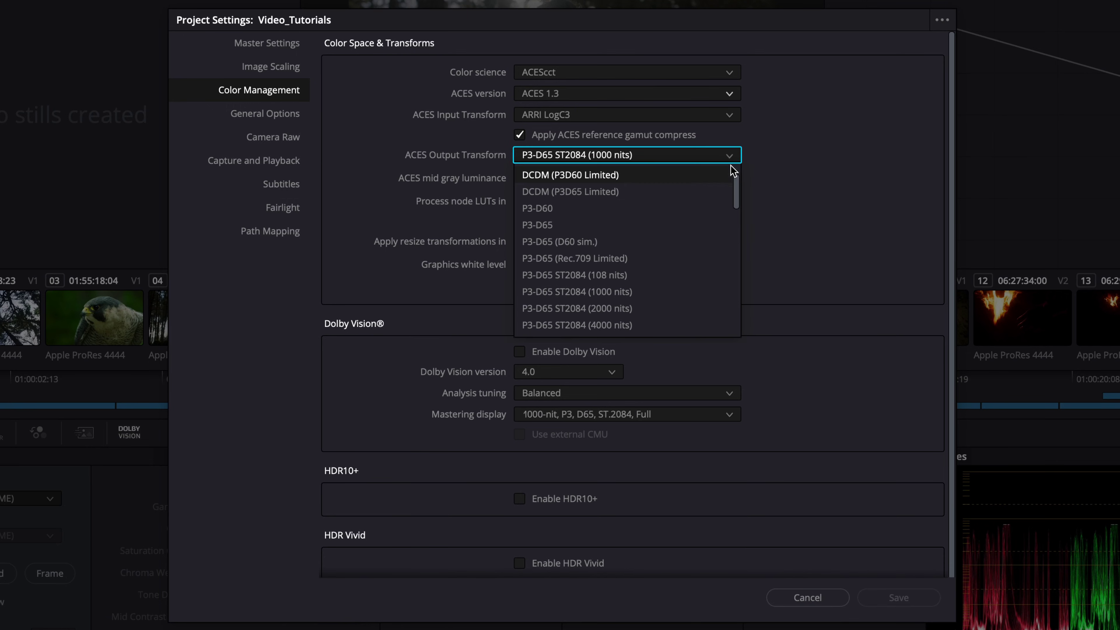
scroll(706, 256, down, 5)
scroll(706, 258, down, 3)
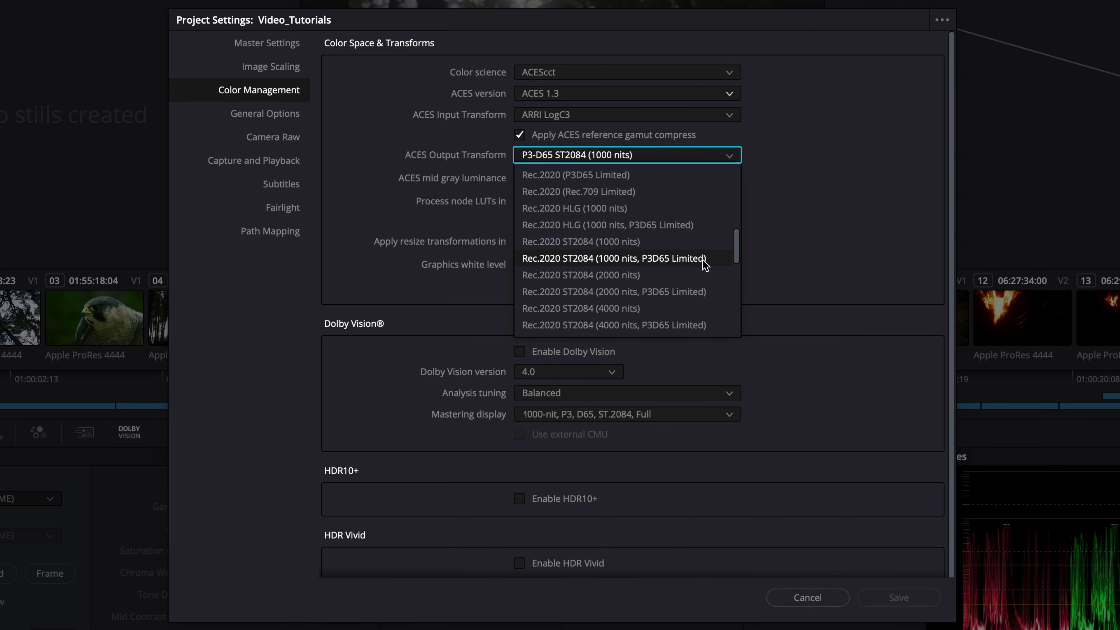
click(705, 259)
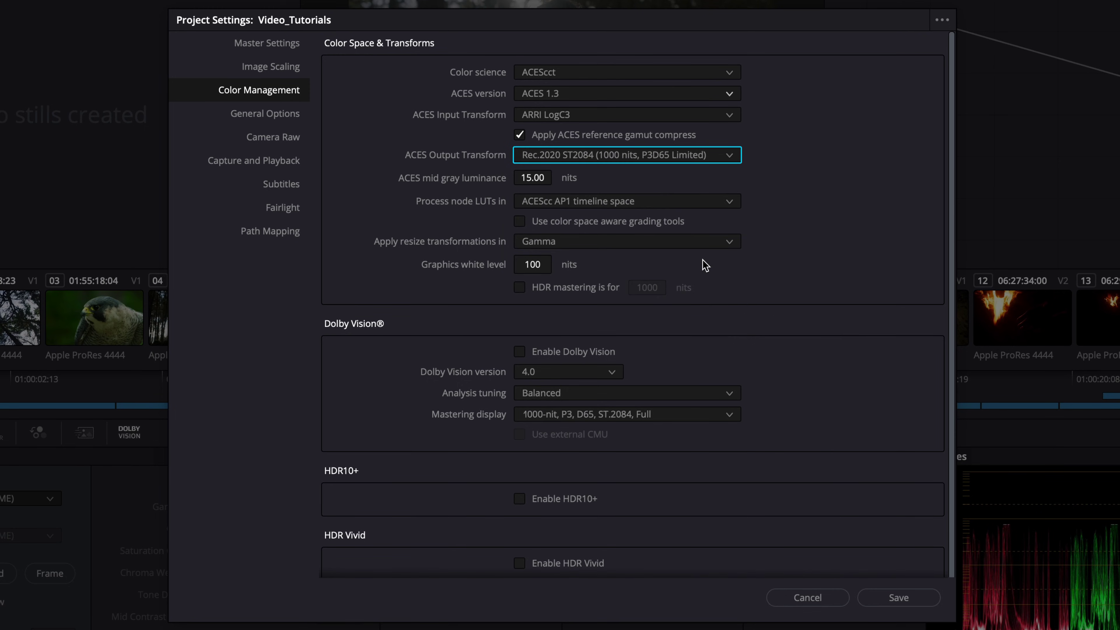
click(730, 417)
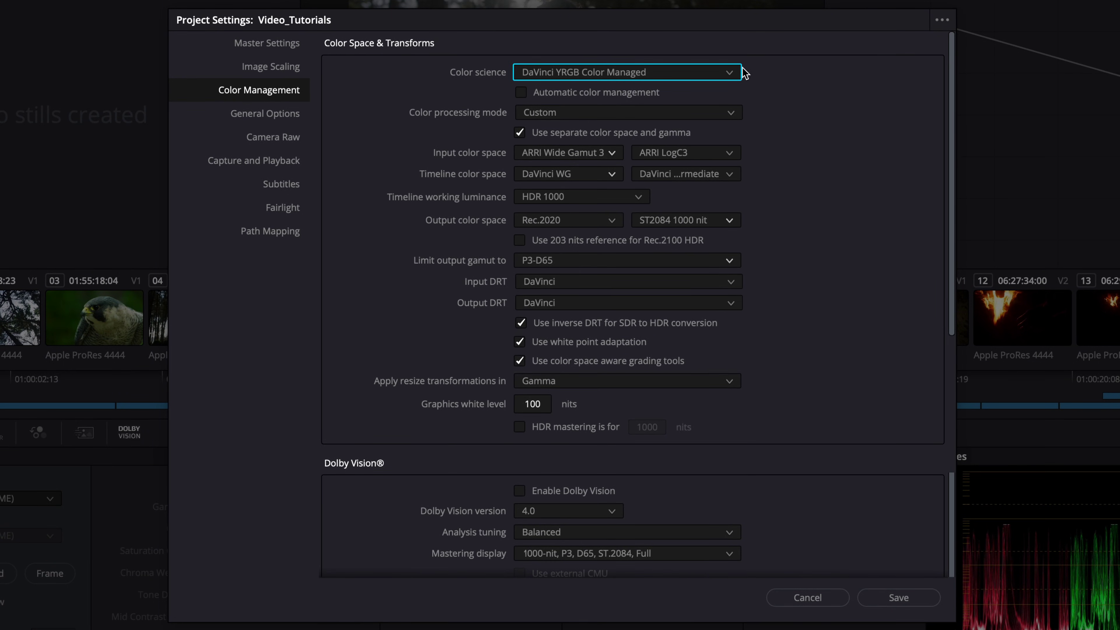
- Set Color science to DaVinci YRGB with timeline color space ARRI Wide Gamut 3 and gamma ARRI LogC3
click(738, 76)
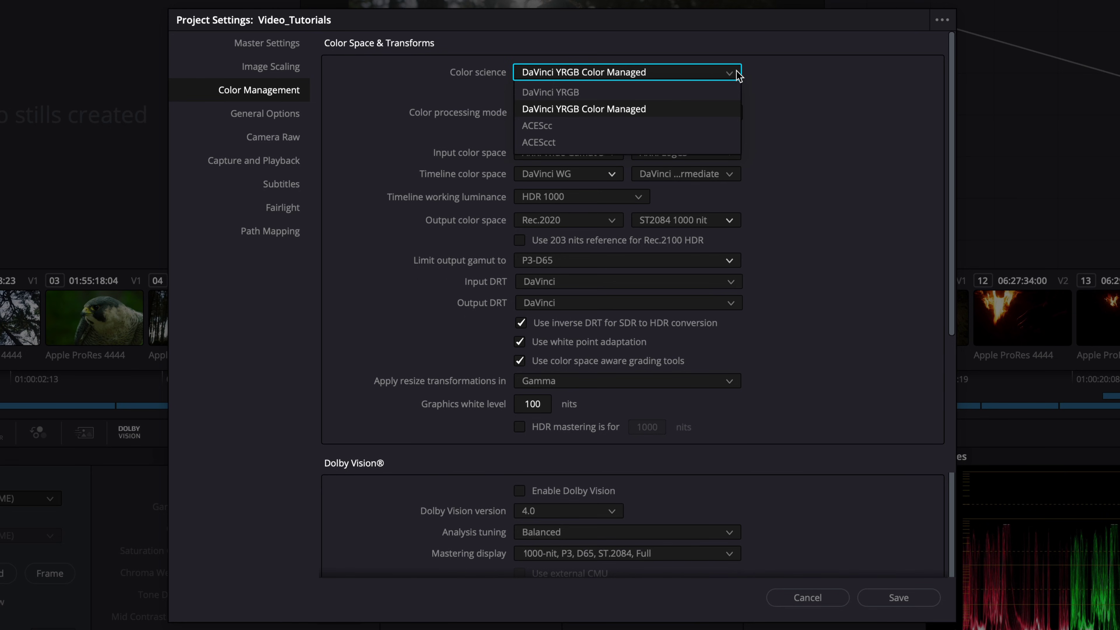
click(729, 92)
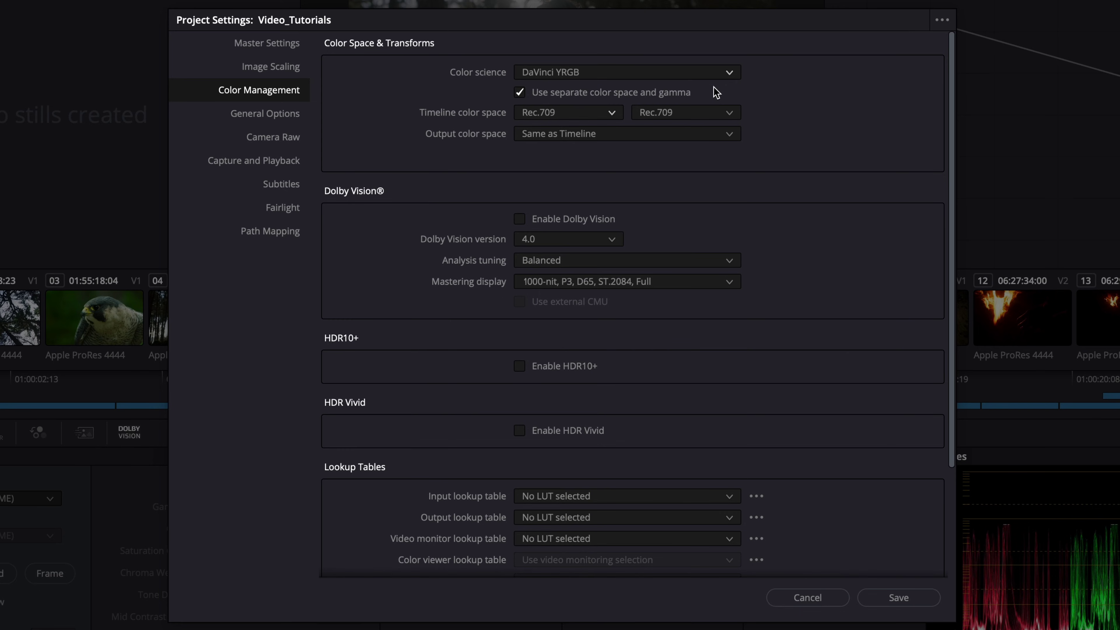
click(618, 115)
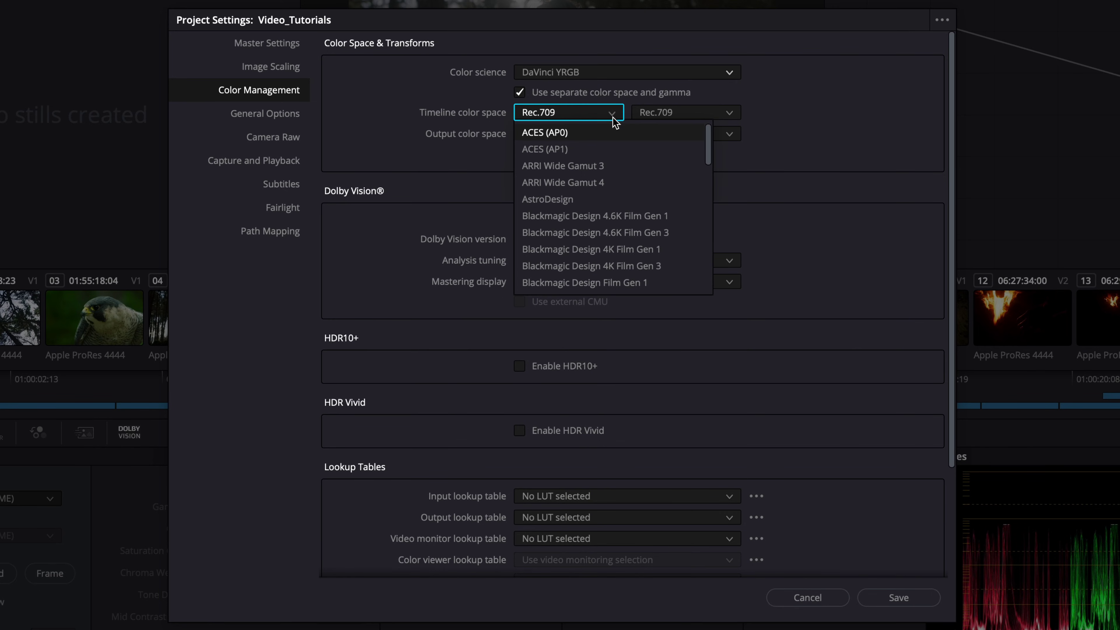
click(635, 166)
click(729, 116)
scroll(727, 115, up, 8)
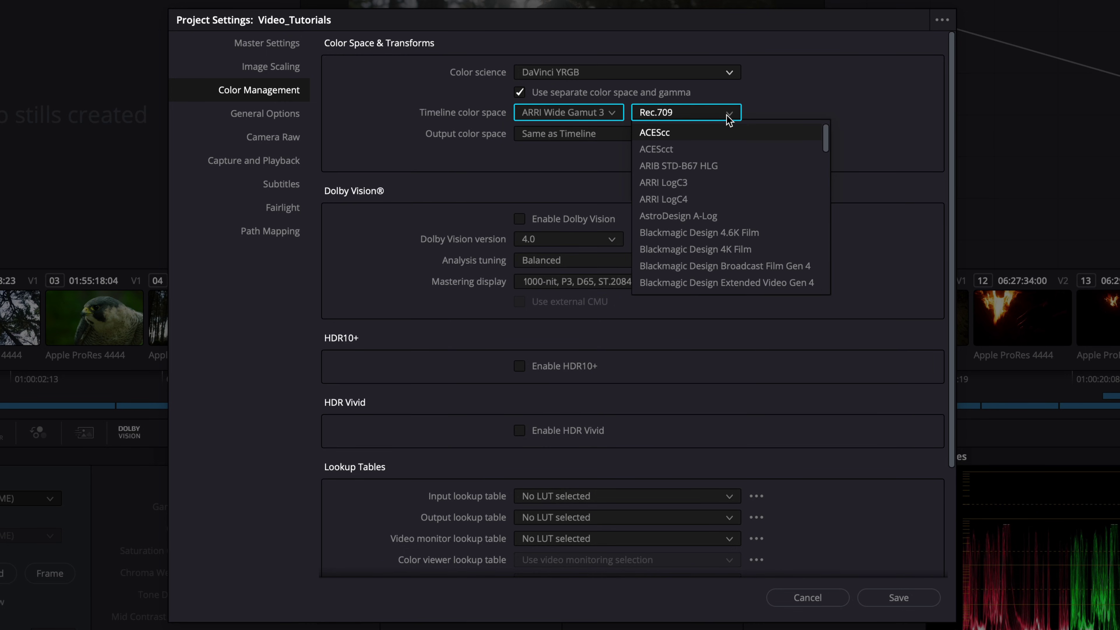
click(748, 182)
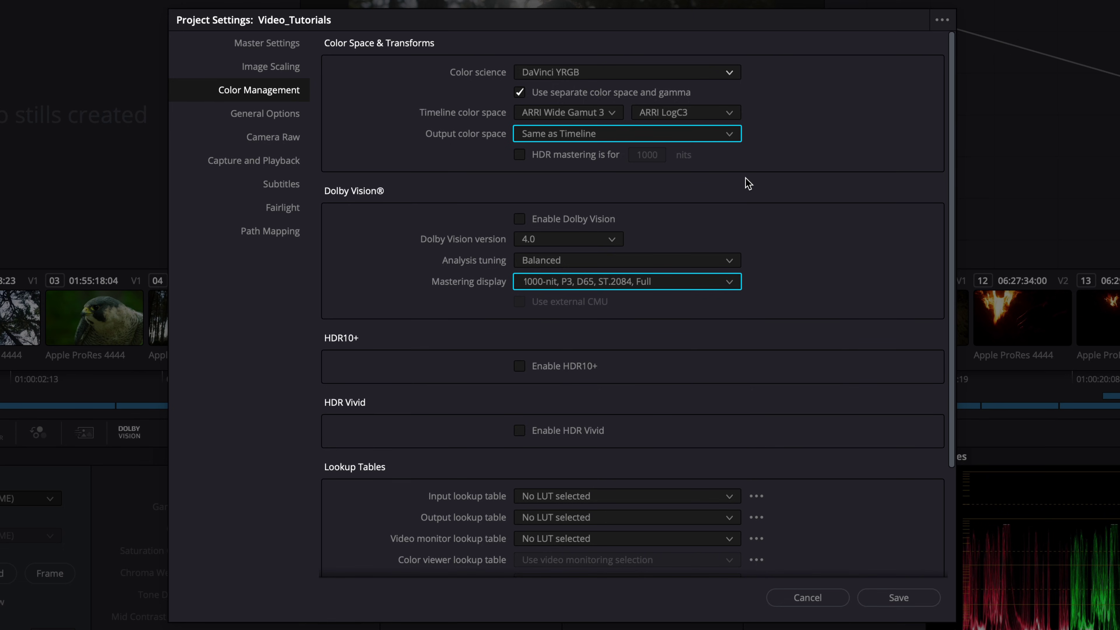
- Set the output color space to P3-D65, correcting an accidental ARRI Wide Gamut 4 pick
click(735, 138)
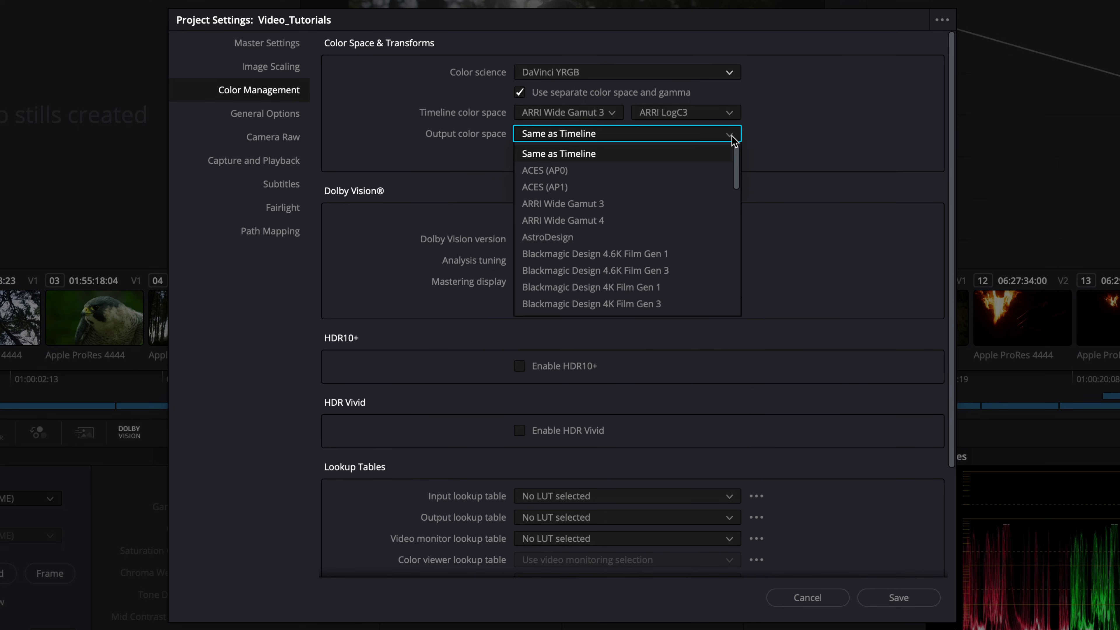
scroll(724, 175, down, 3)
click(724, 175)
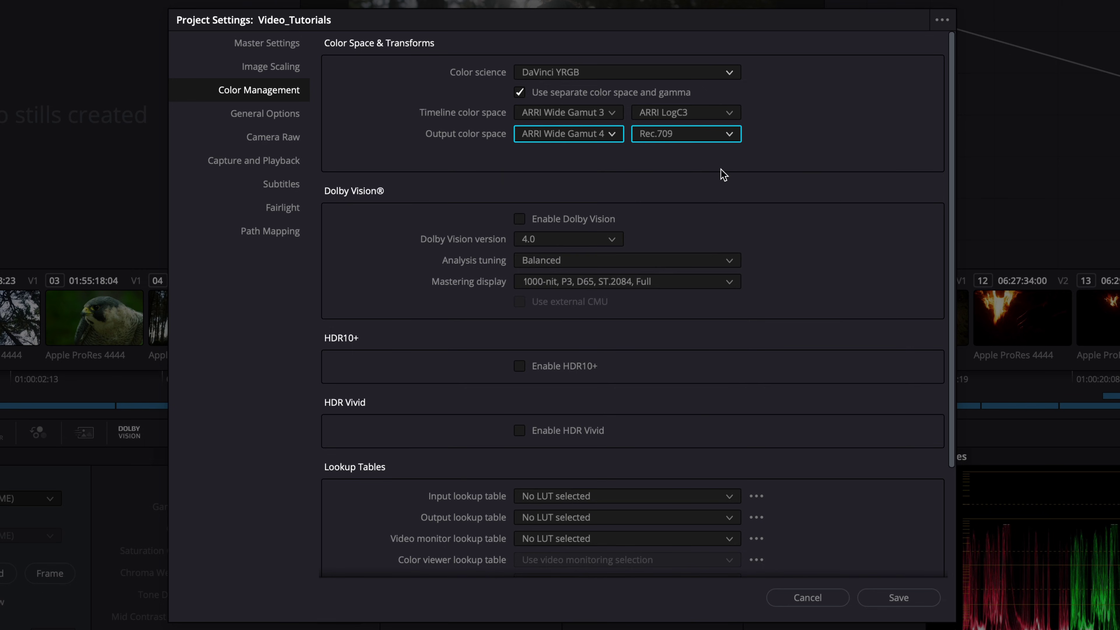
click(618, 135)
scroll(622, 204, down, 7)
scroll(622, 204, down, 4)
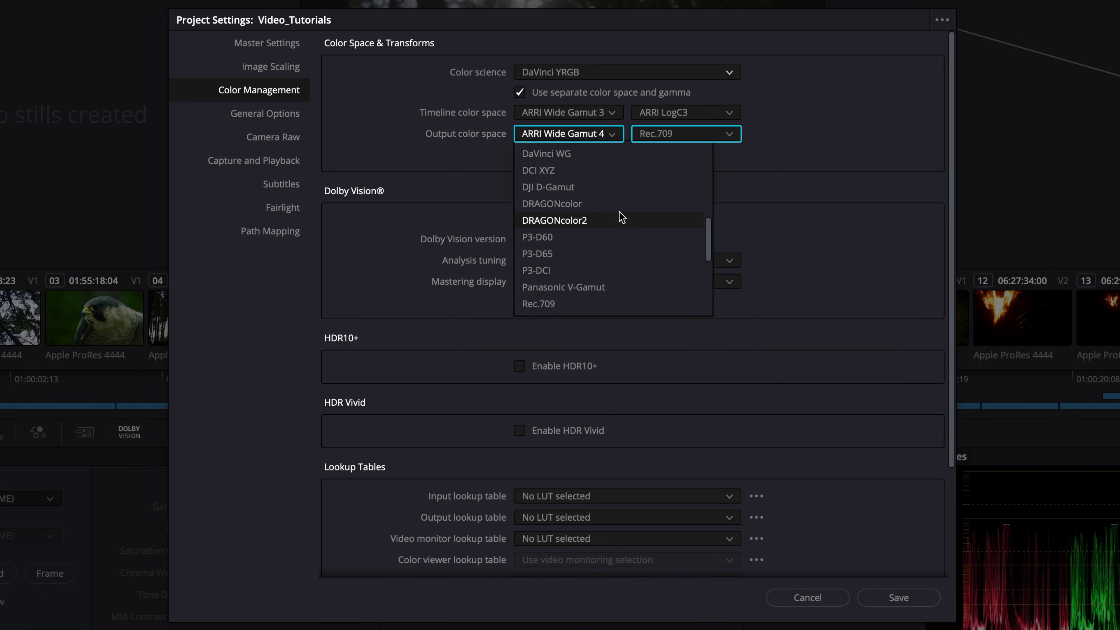
click(620, 250)
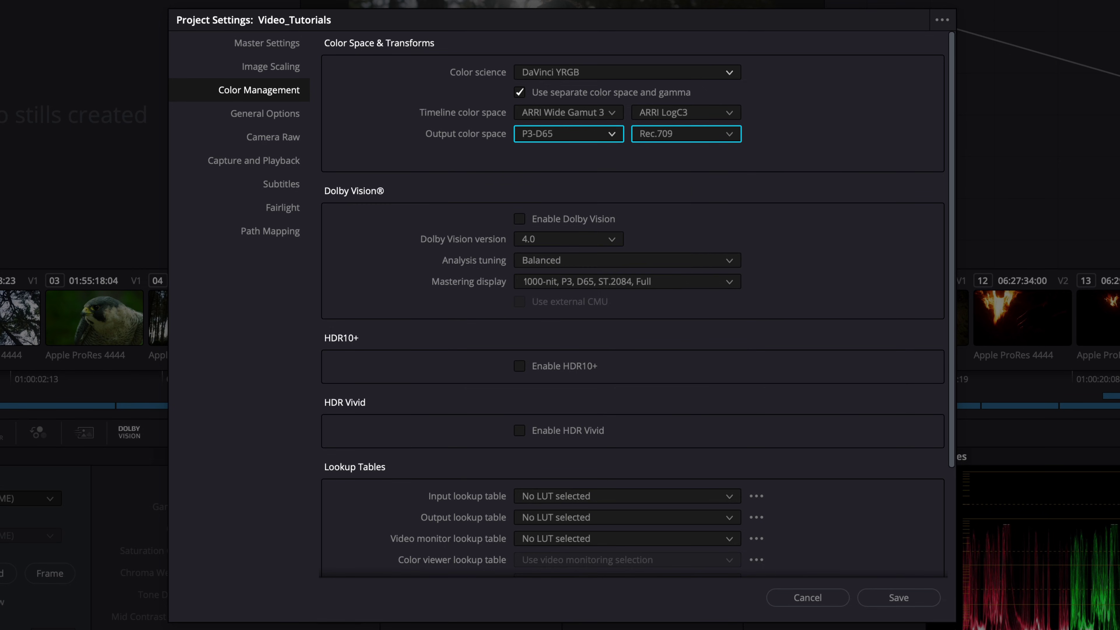
- Set the output gamma to ST2084 1000 nit
click(729, 134)
scroll(740, 223, down, 2)
scroll(738, 224, down, 5)
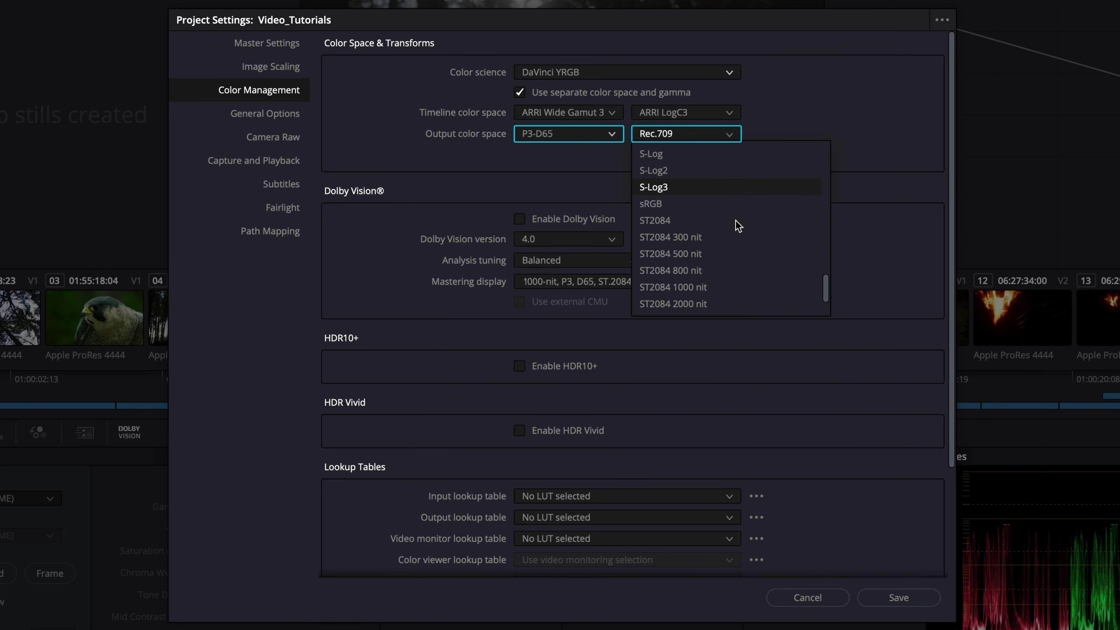
click(736, 262)
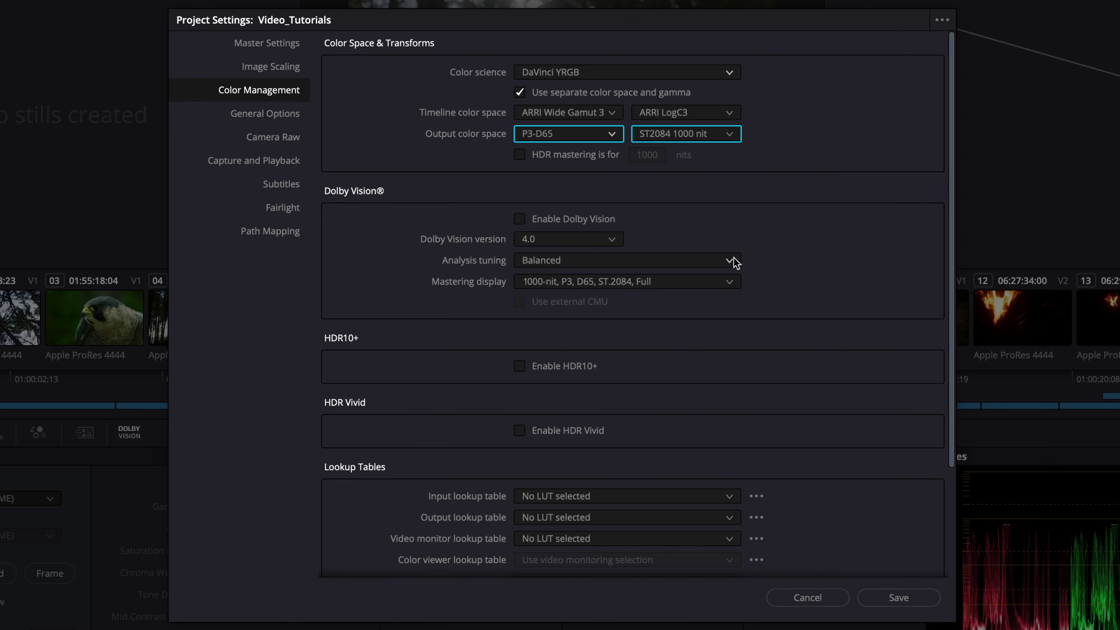